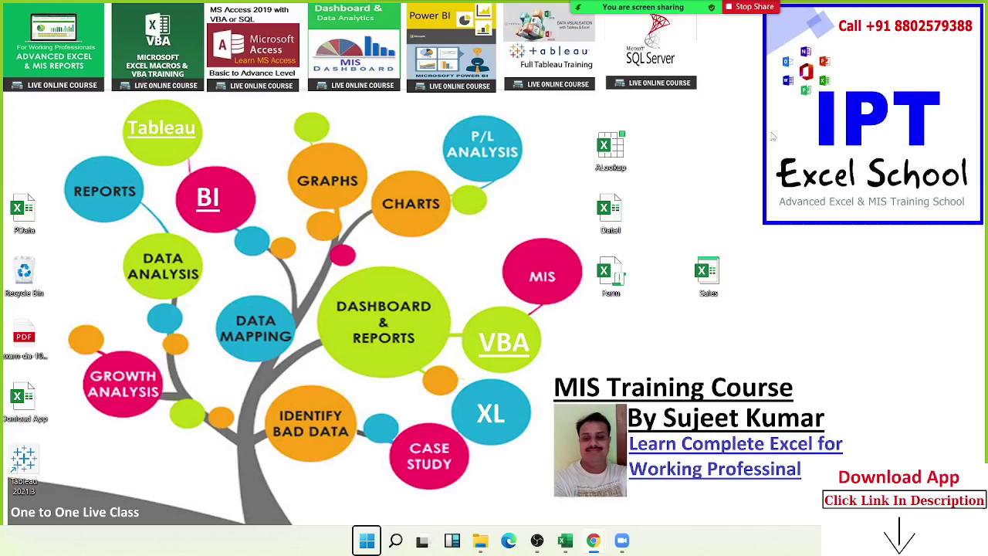
Dismiss Zoom's More menu unchanged and bring a new Chrome tab to the front
mouse_move(627, 4)
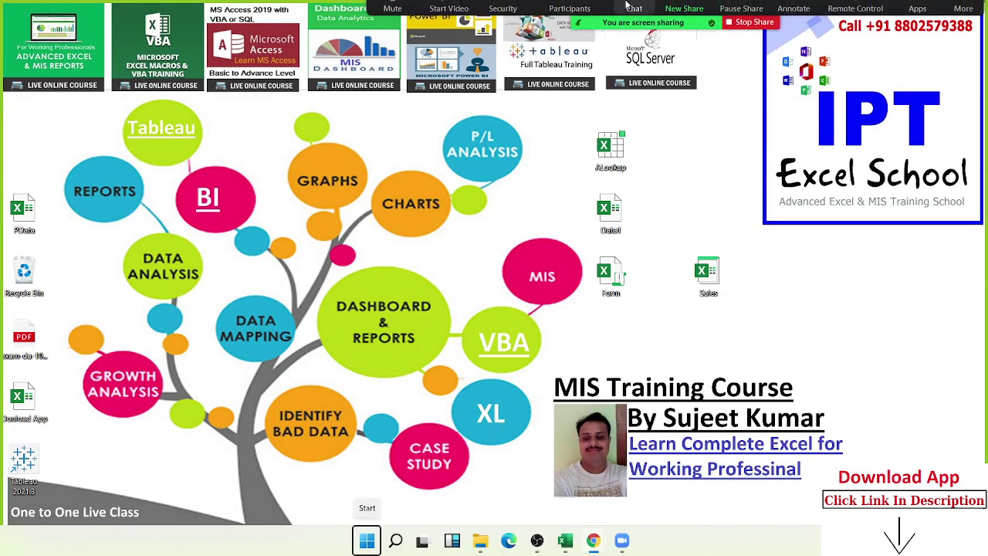
left_click(965, 15)
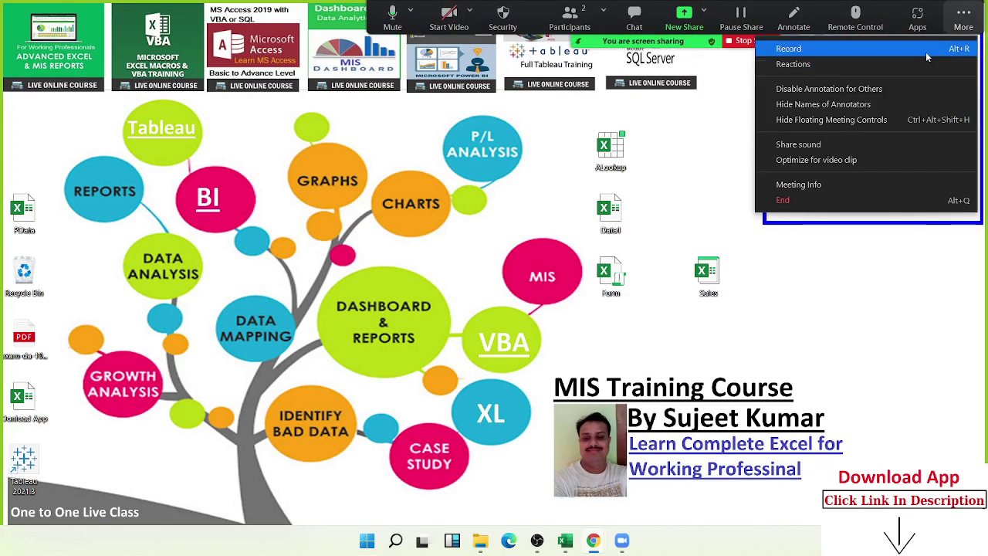
key("Escape")
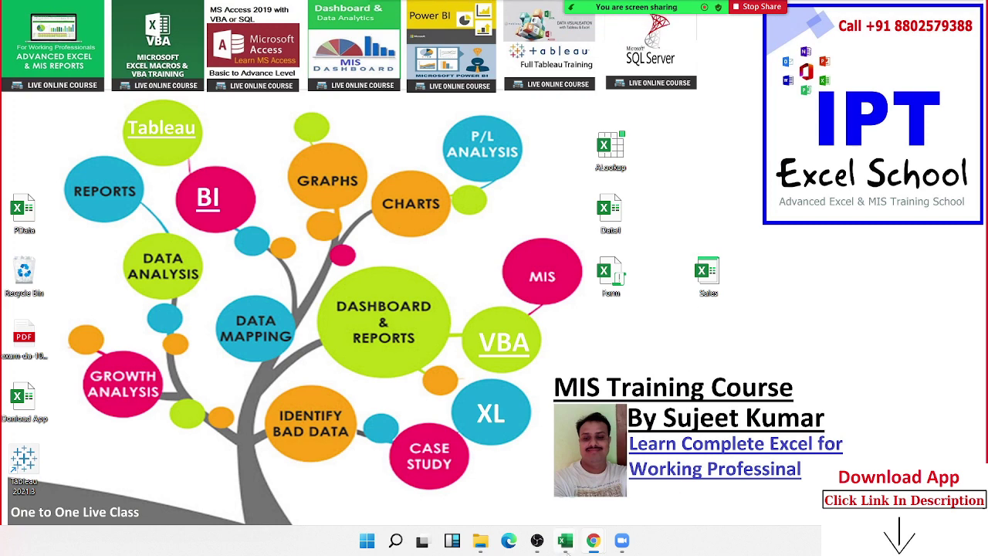
mouse_move(596, 550)
left_click(625, 509)
Load the IPT Excel School website by entering 'ipt' in the address bar
left_click(174, 37)
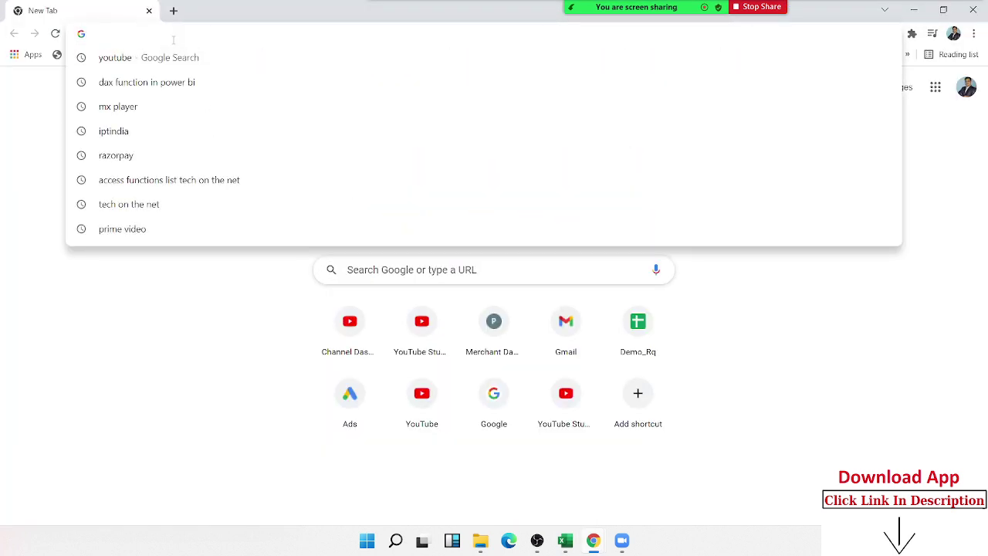
type("ipt")
key("Return")
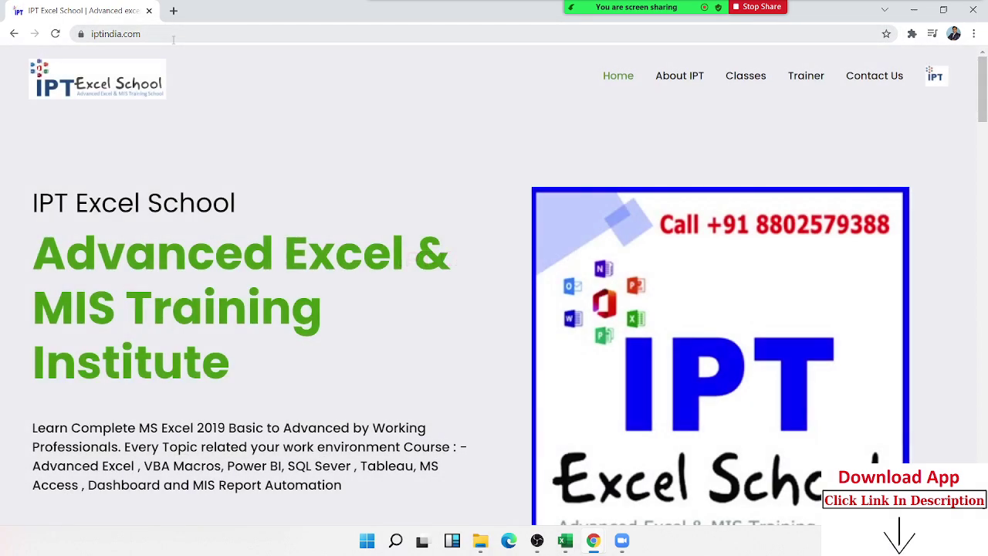
Browse the homepage's Zoom Online Classes slide and go to the Live Class listing
scroll(328, 255, "down", 3)
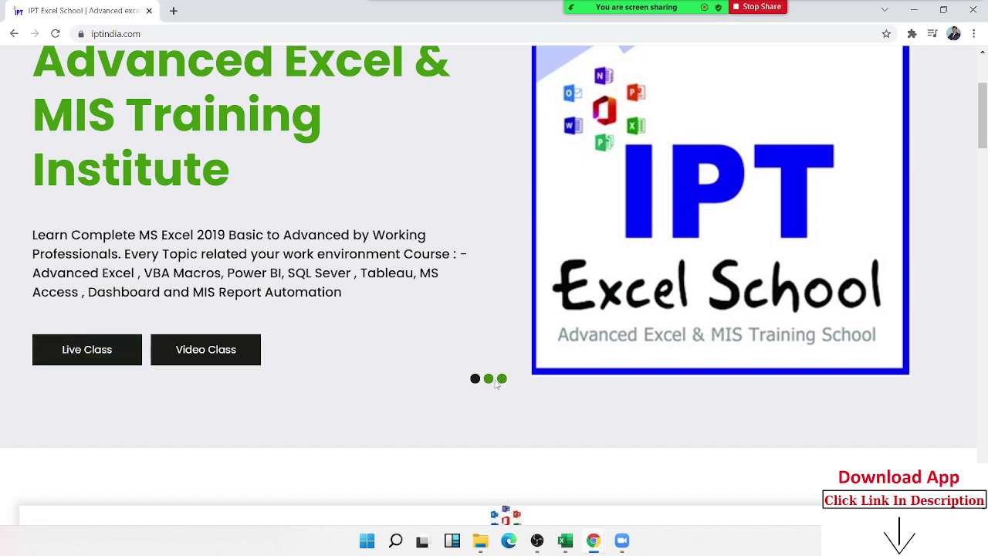
triple_click(484, 343)
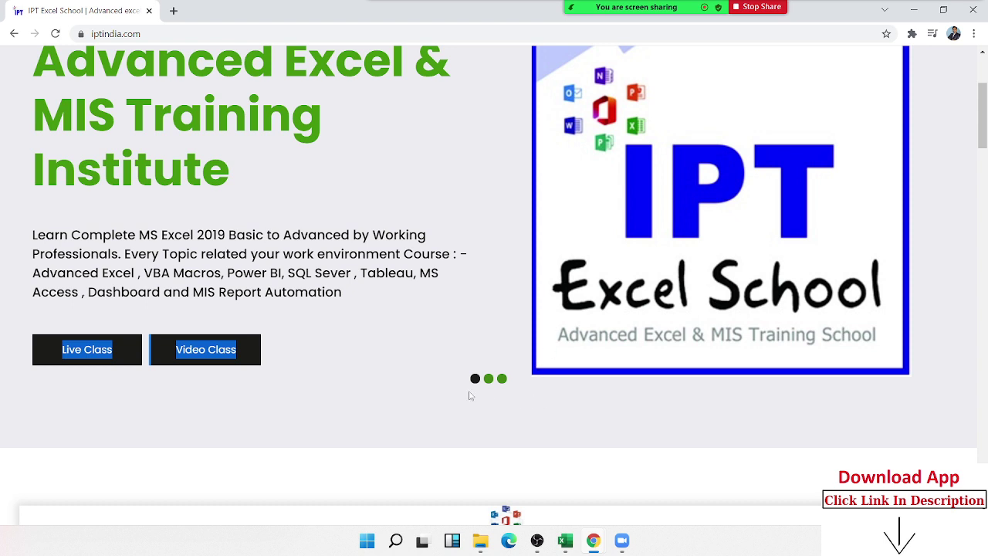
left_click(334, 387)
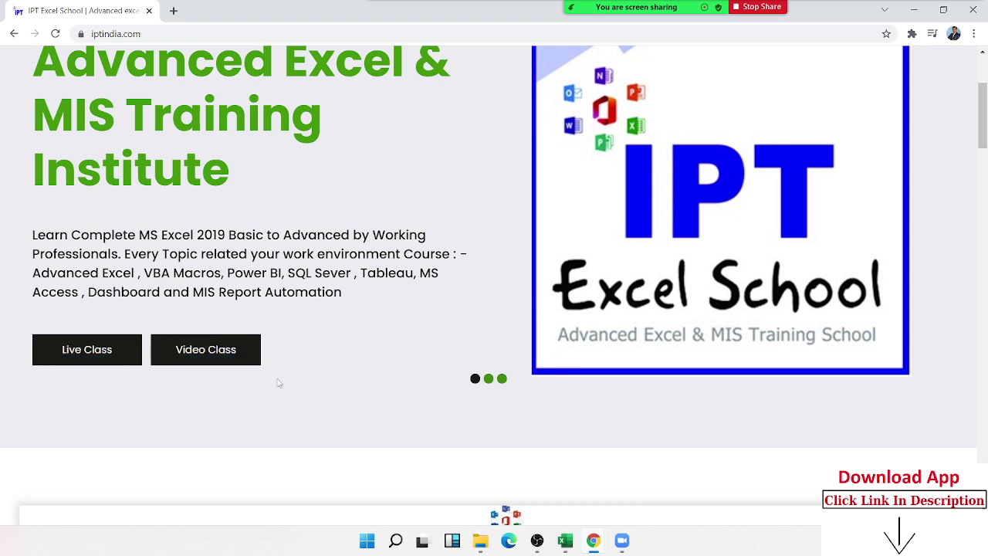
left_click(489, 379)
scroll(488, 381, "up", 1)
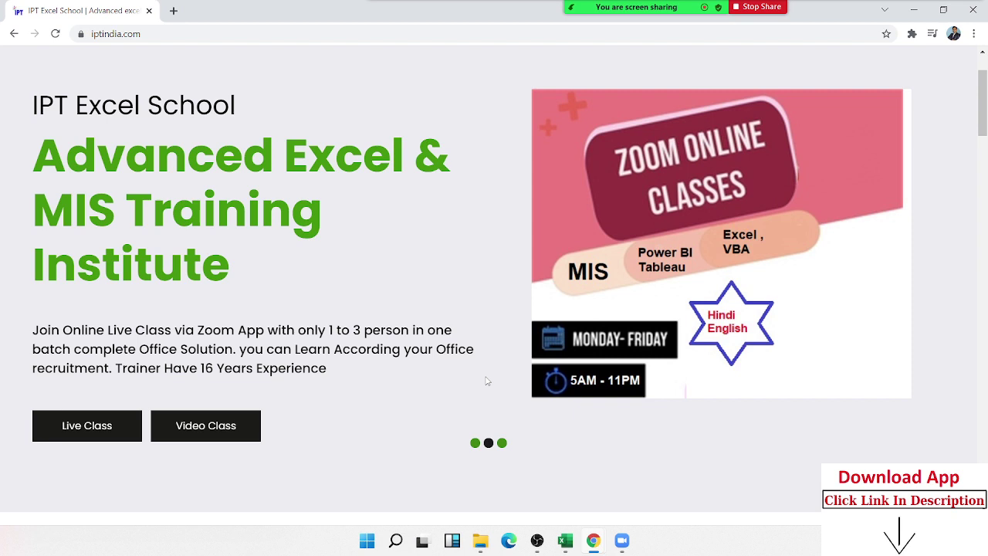
left_click(64, 437)
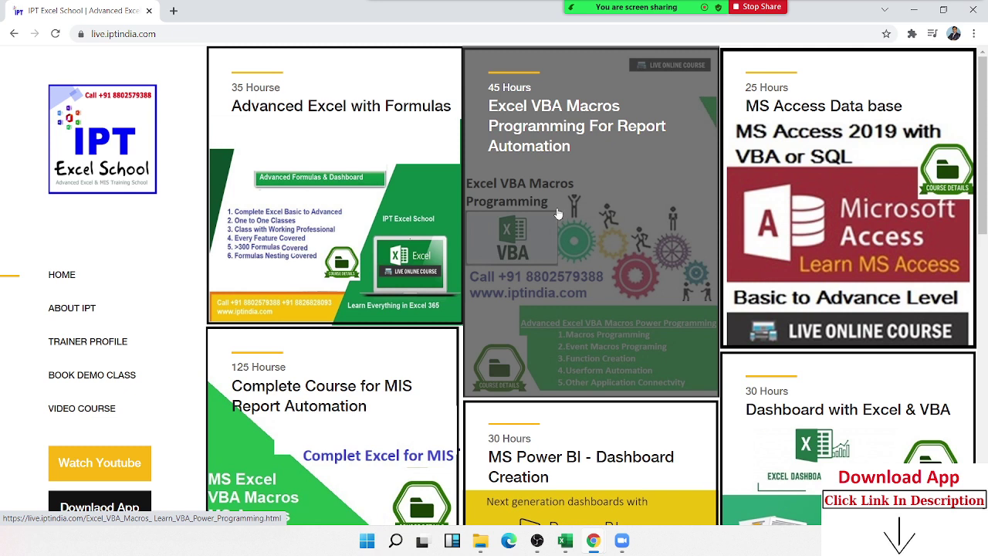
Open the Excel VBA Macros course page and highlight its 45-hour duration and Expert Level heading
left_click(558, 216)
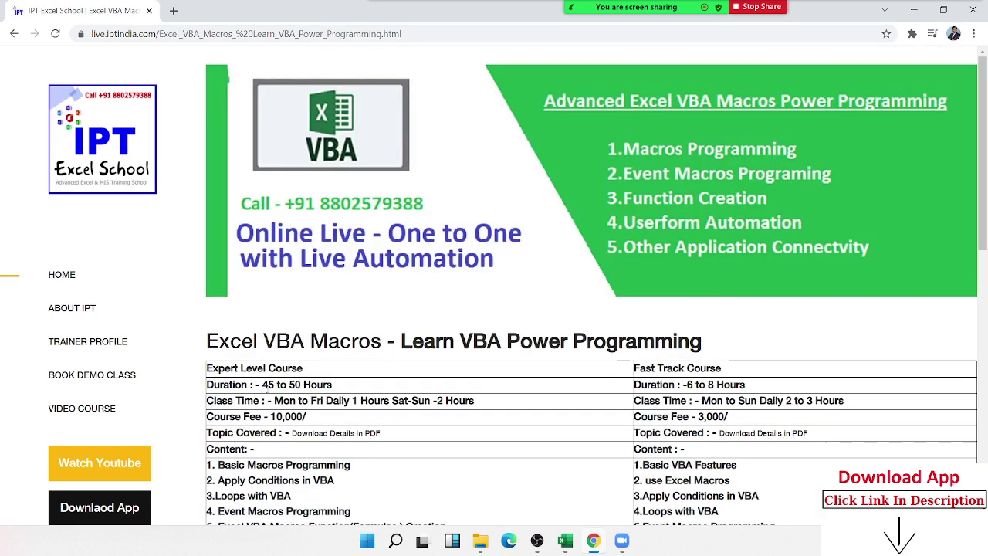
double_click(270, 385)
left_click(270, 385)
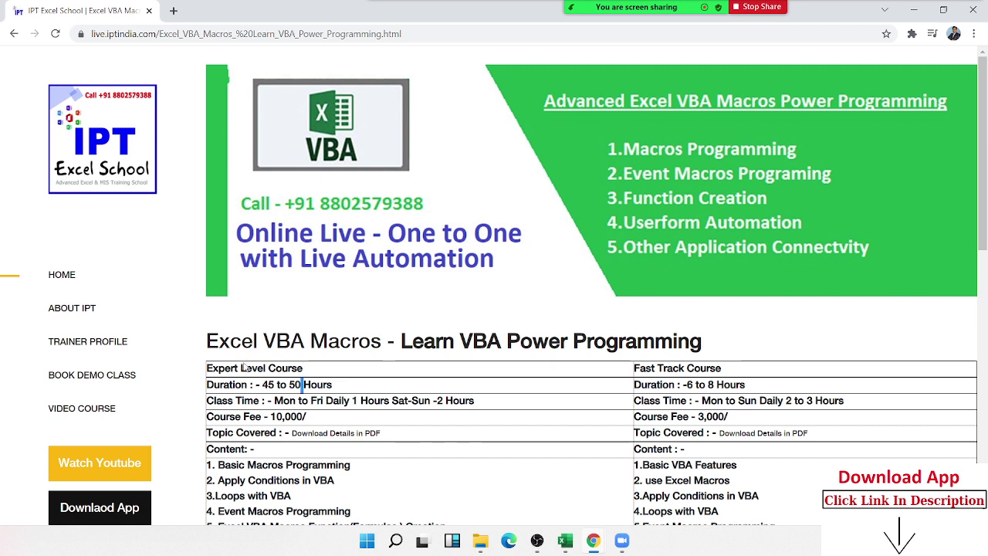
double_click(248, 369)
left_click(655, 368)
double_click(268, 384)
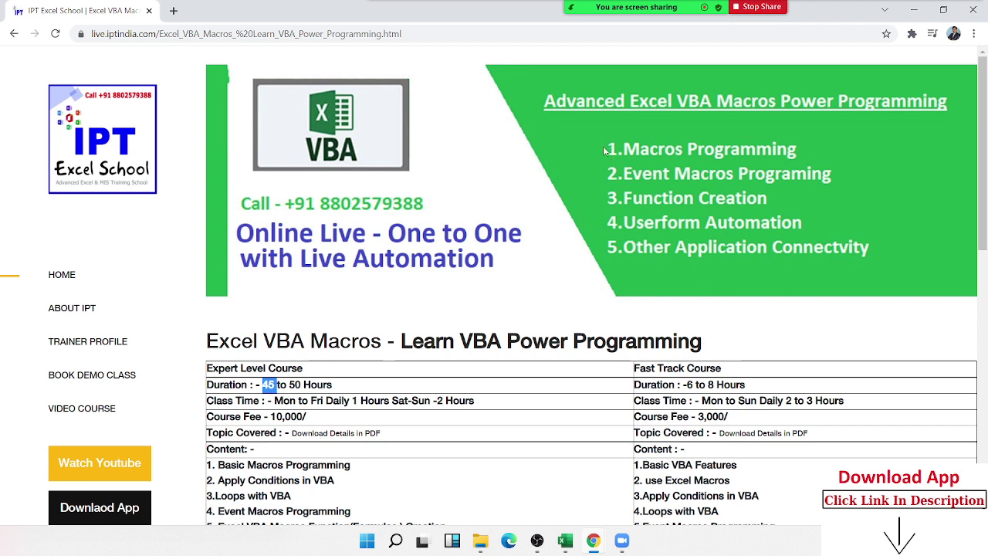
mouse_move(603, 146)
left_mouse_down()
mouse_move(631, 162)
mouse_move(603, 164)
left_mouse_up()
Scroll to the course content and highlight Basic Macros Programming, Loops, Event, Excel and Advanced topics
scroll(615, 249, "down", 1)
scroll(616, 249, "down", 2)
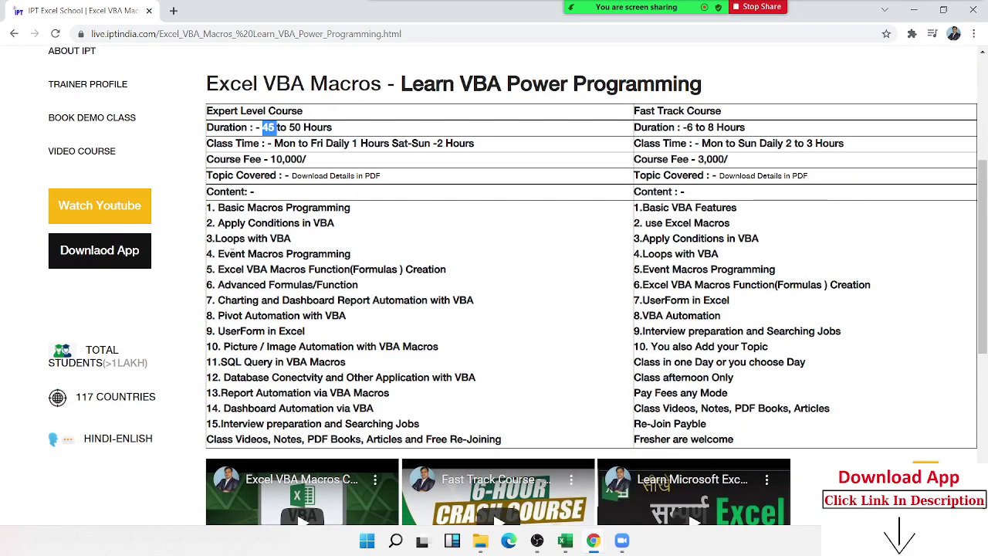
left_click(221, 208)
triple_click(221, 208)
left_click(221, 207)
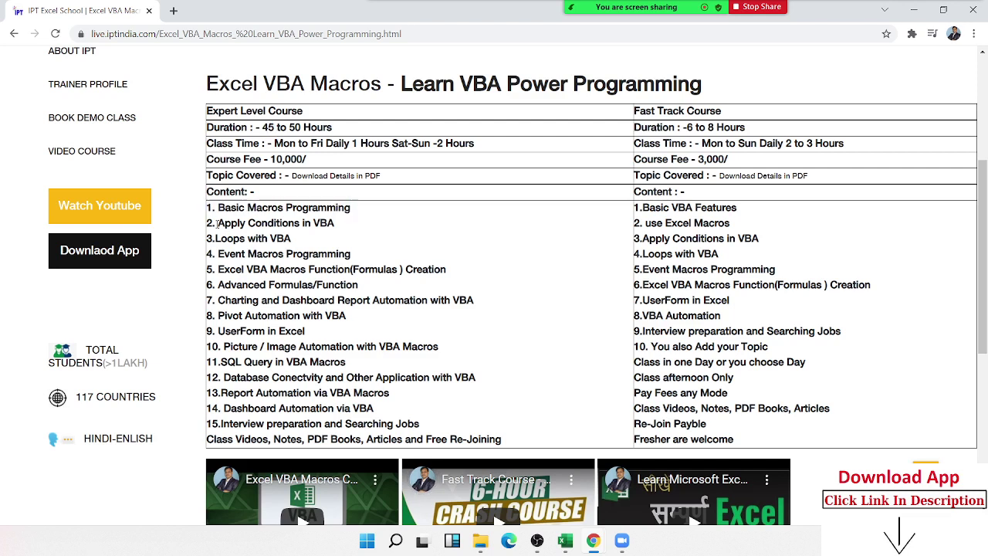
double_click(218, 239)
double_click(232, 254)
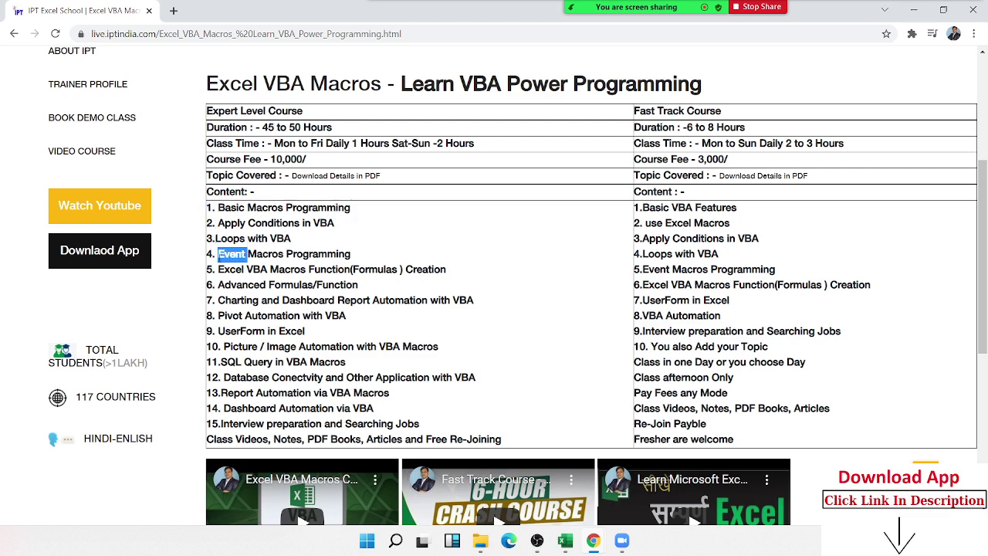
double_click(230, 269)
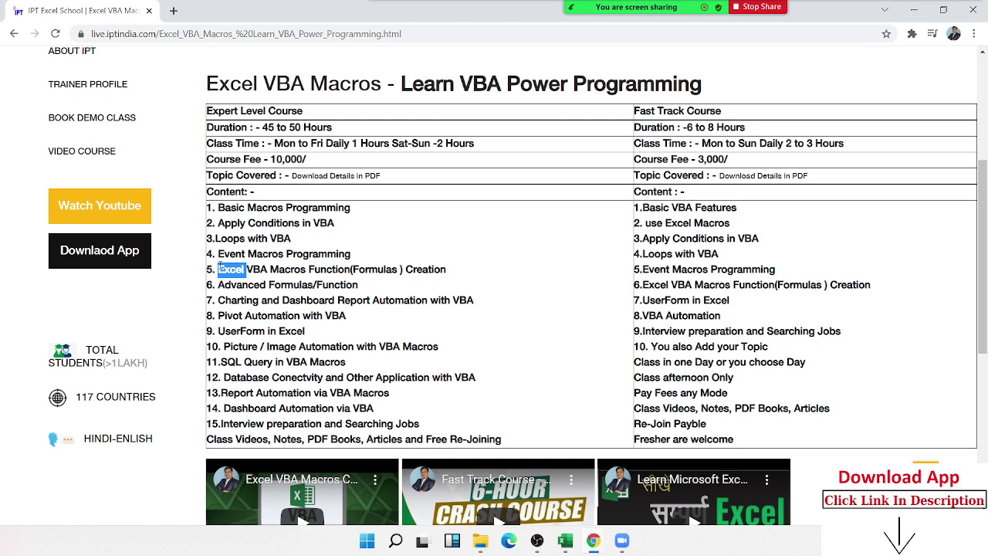
double_click(228, 285)
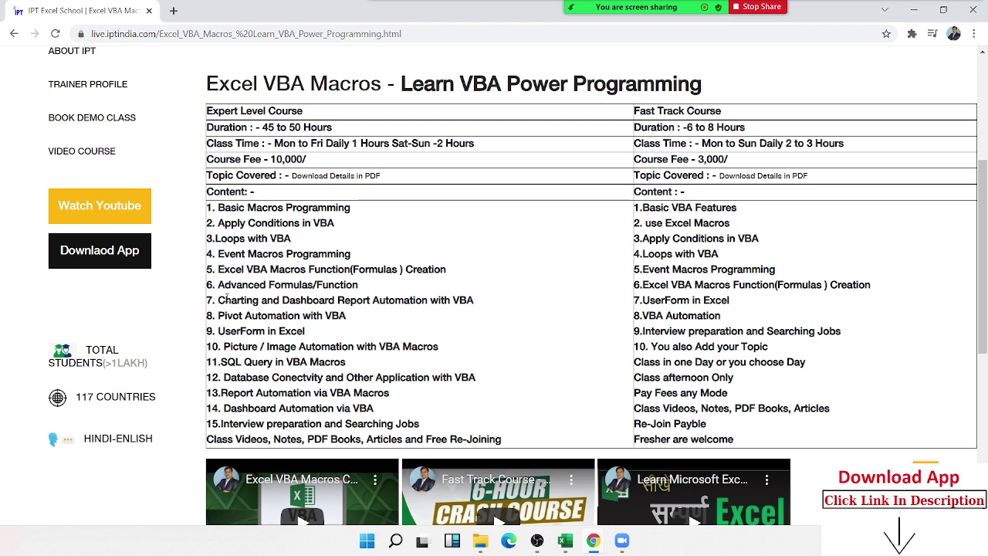
Highlight the Charting, Pivot, UserForm, Picture, SQL, Database, Report and Dashboard topics
double_click(229, 300)
double_click(230, 316)
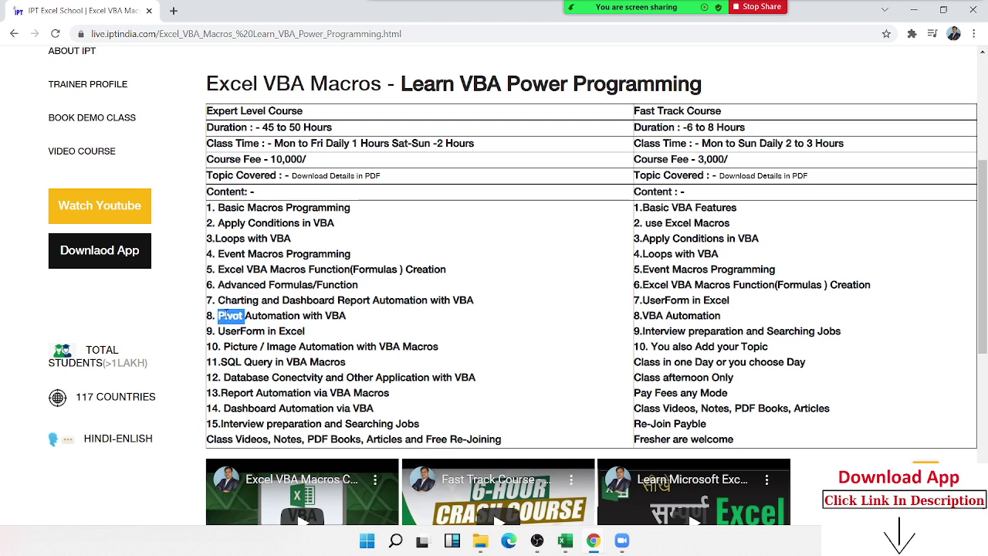
double_click(230, 331)
left_click(231, 347)
double_click(231, 346)
double_click(231, 362)
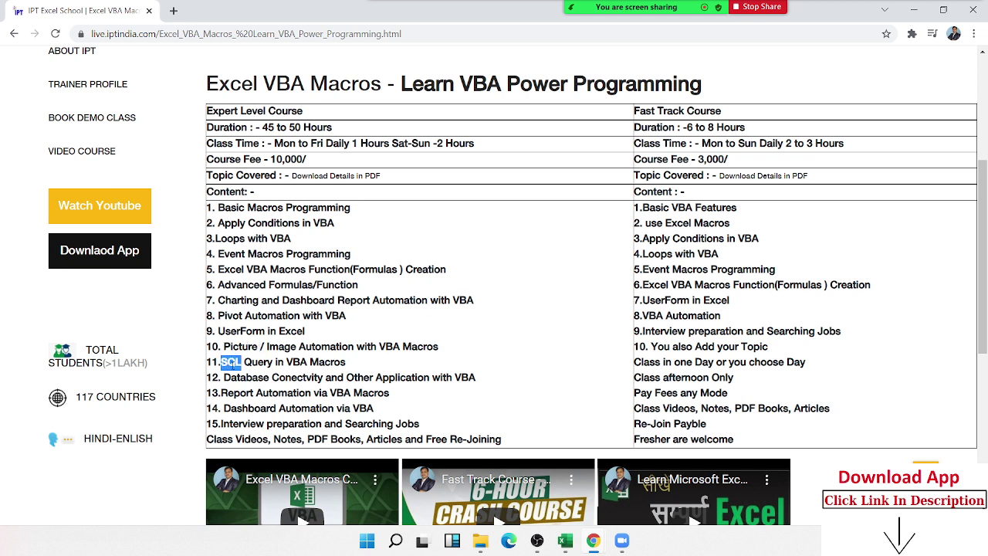
double_click(233, 378)
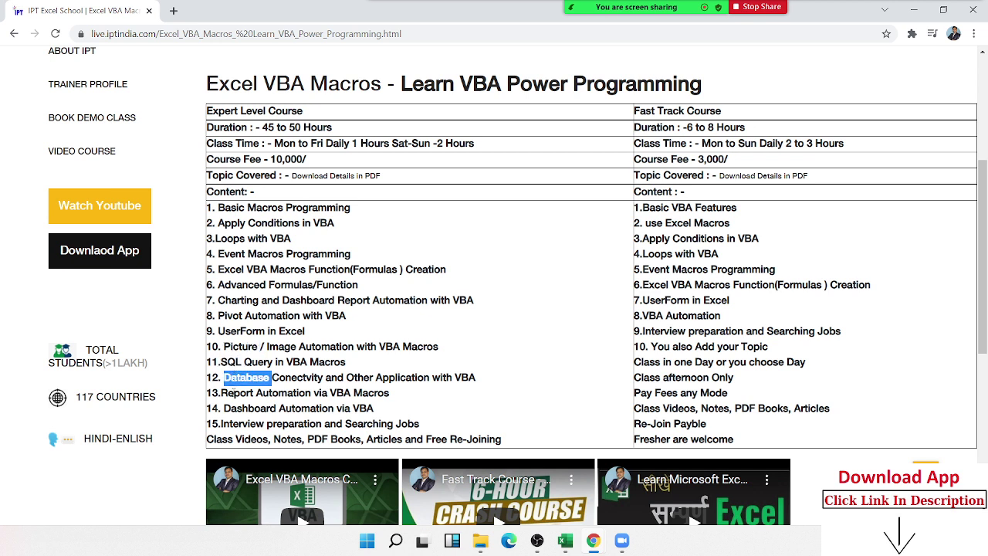
double_click(235, 393)
double_click(234, 408)
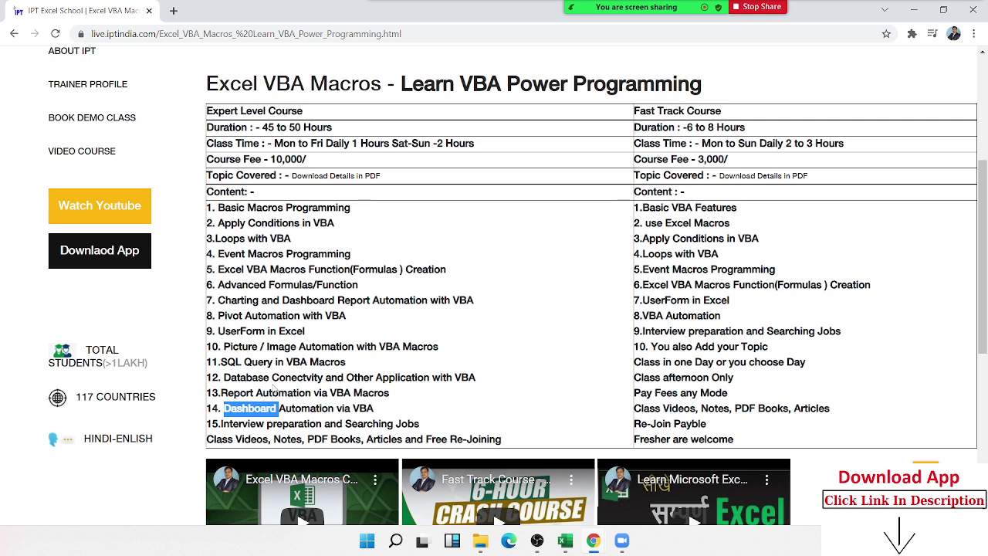
Open Excel_VBA_Macros.pdf from the course page and scroll to its top
left_click(319, 180)
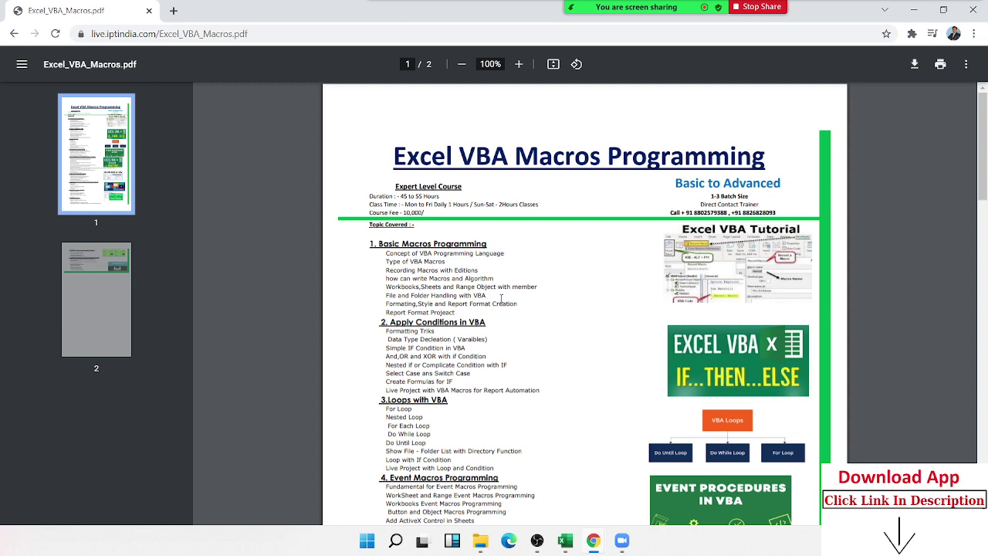
scroll(509, 291, "up", 2)
scroll(509, 291, "up", 2)
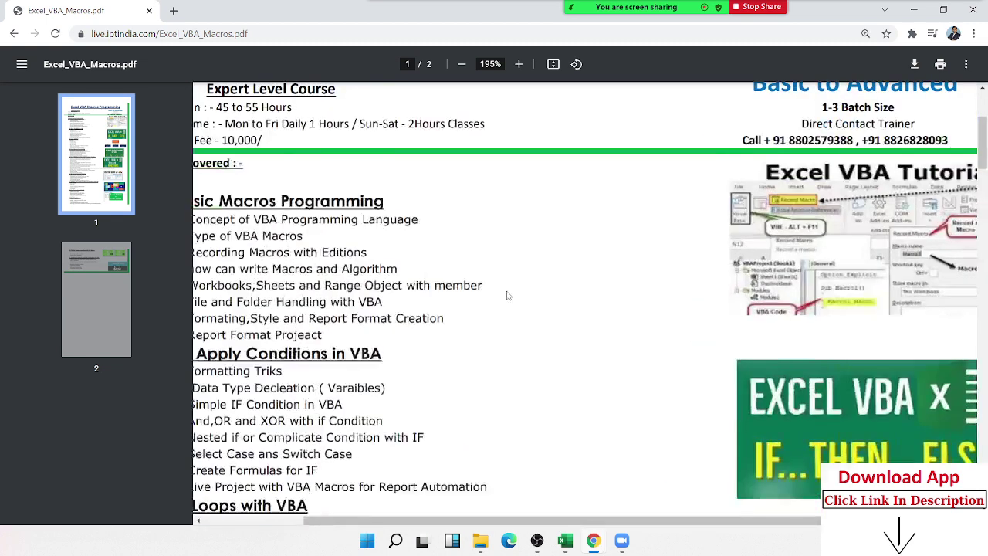
scroll(509, 291, "down", 2)
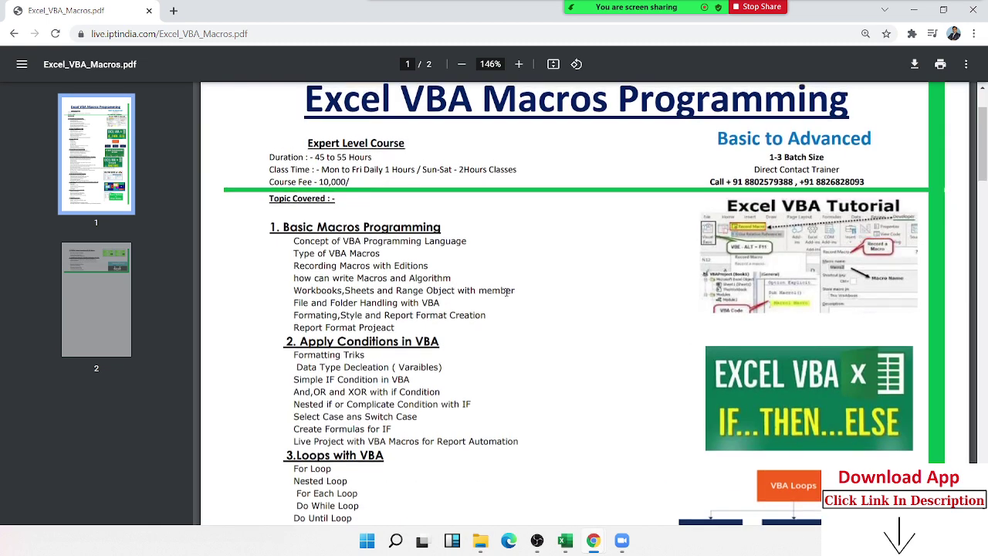
scroll(506, 292, "up", 2)
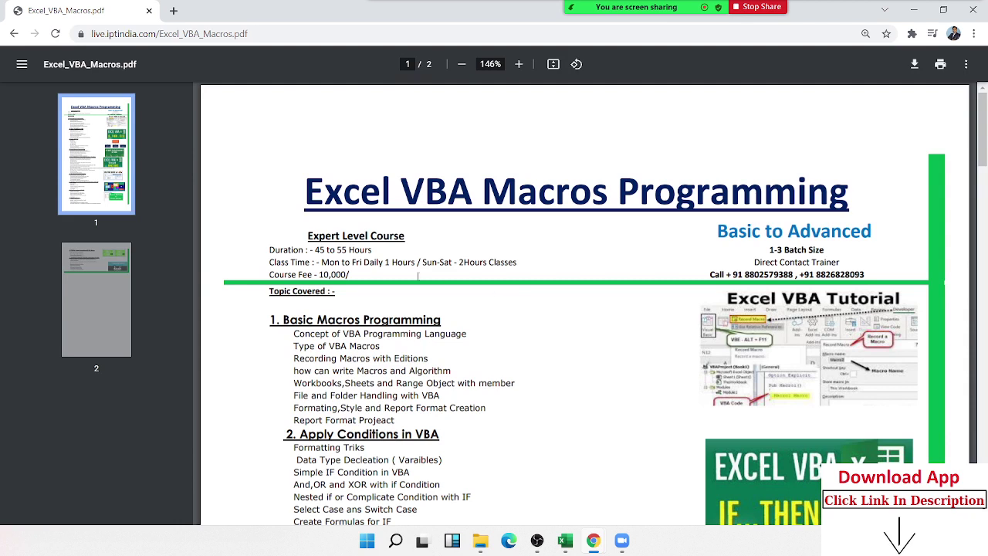
Highlight the 45 to 55 Hours duration, 1-3 batch size and Mon to Fri Daily class time
left_click_drag(315, 250, 347, 250)
left_click_drag(770, 249, 782, 250)
left_click_drag(315, 250, 346, 255)
left_click(331, 252)
left_click_drag(372, 251, 277, 244)
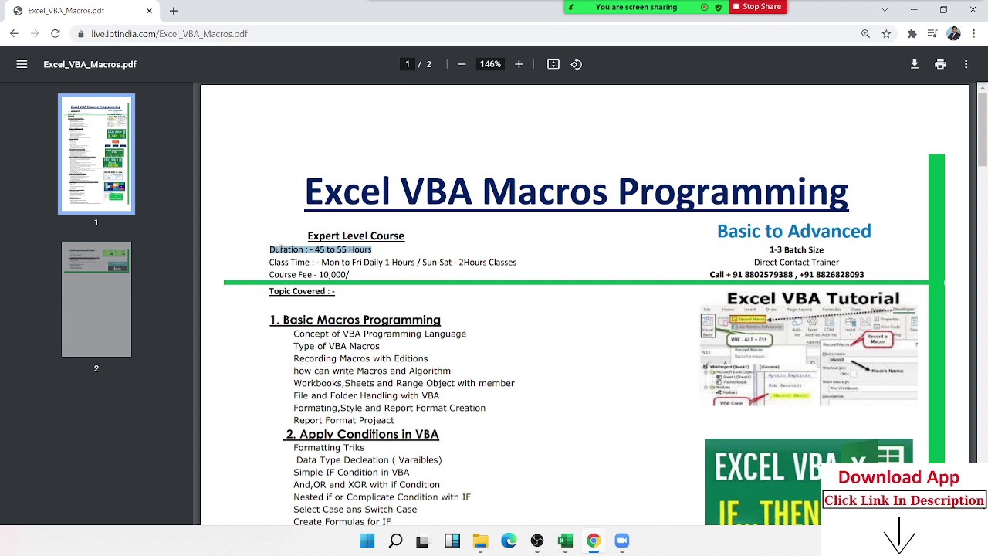
left_click_drag(321, 263, 408, 265)
Clear the highlight and scroll through the VBA course outline's later pages
left_click(438, 269)
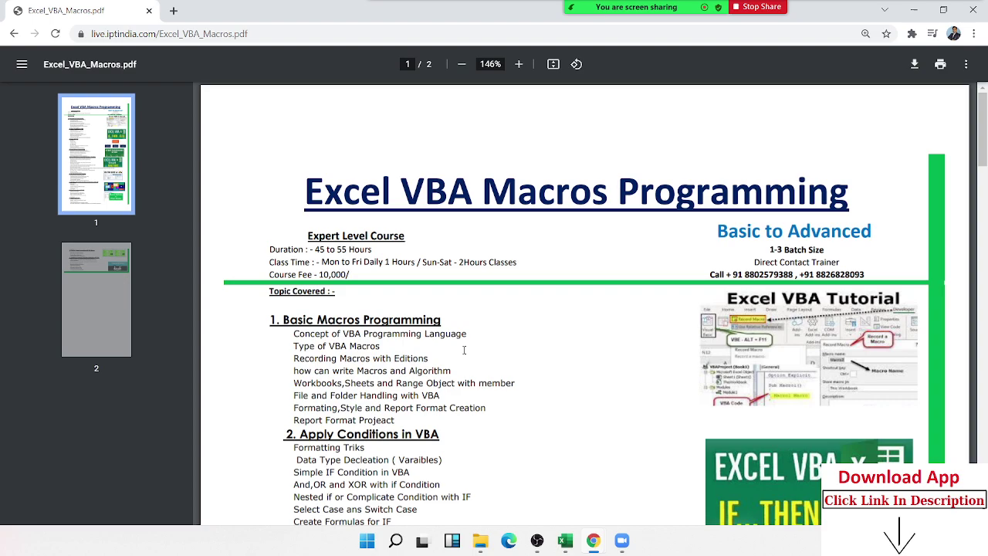
scroll(516, 359, "down", 2)
scroll(513, 356, "down", 3)
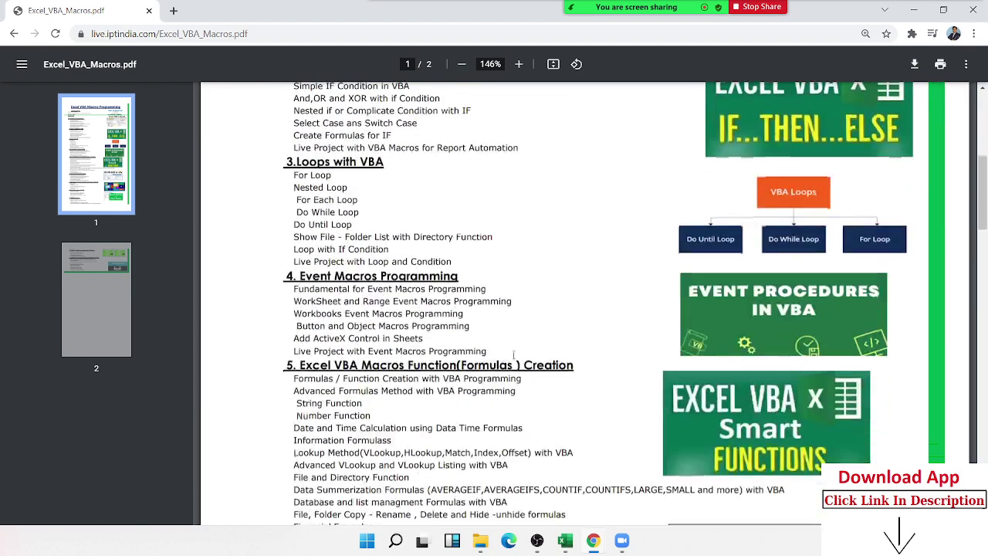
scroll(512, 355, "down", 3)
scroll(512, 355, "down", 3)
scroll(511, 355, "down", 1)
scroll(512, 357, "down", 3)
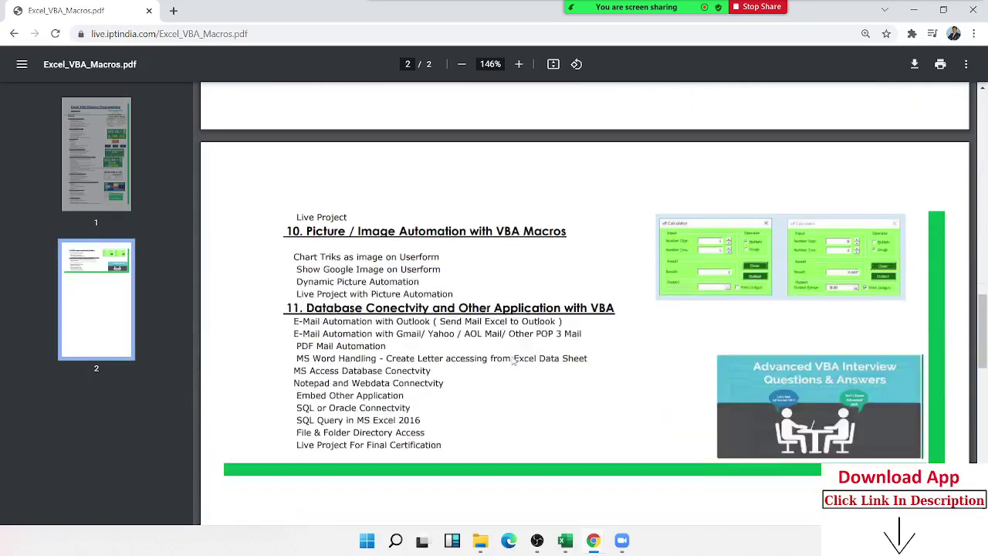
scroll(513, 361, "up", 7)
scroll(513, 359, "up", 6)
scroll(512, 357, "down", 1)
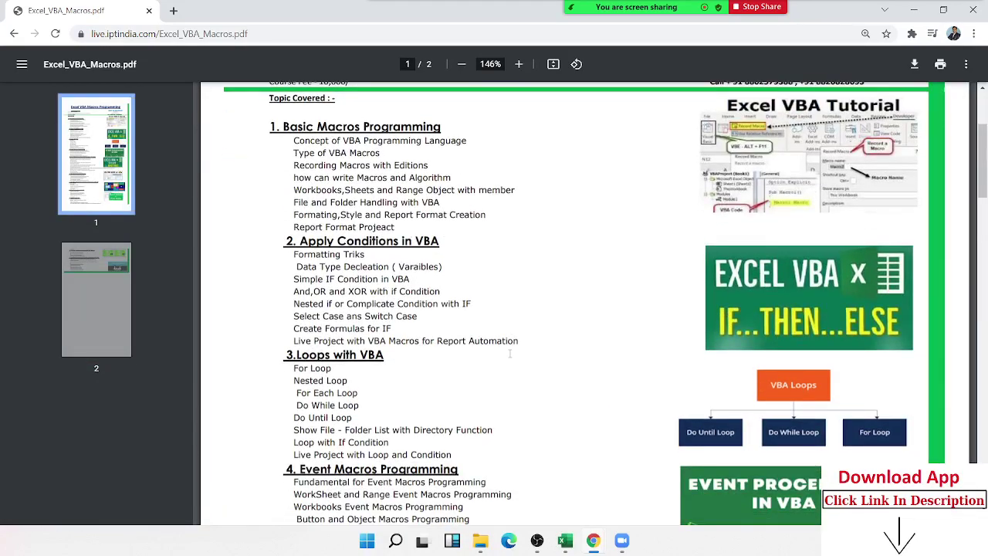
Highlight the section 2 live project lines, including Live Project with VBA Function, then close Chrome
left_click_drag(291, 342, 454, 342)
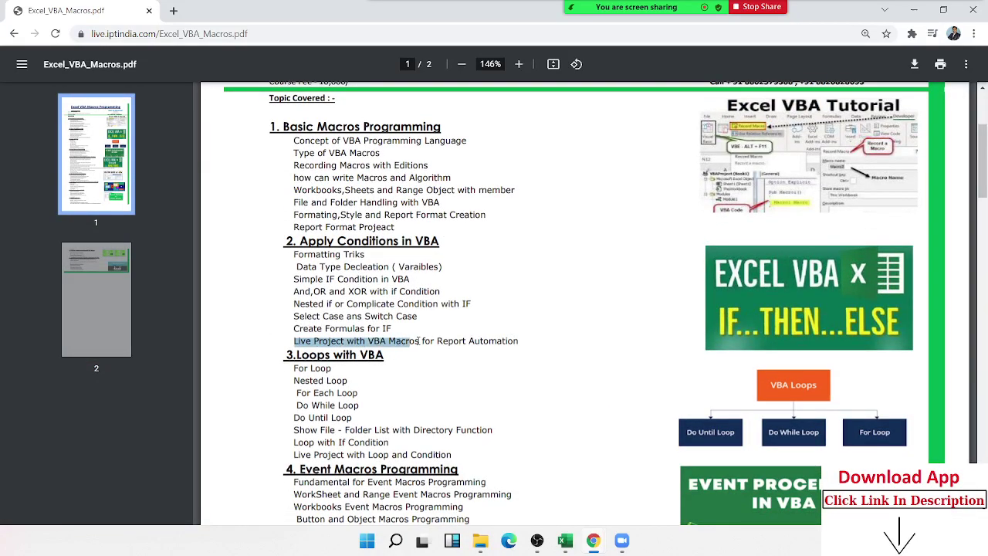
scroll(337, 368, "down", 2)
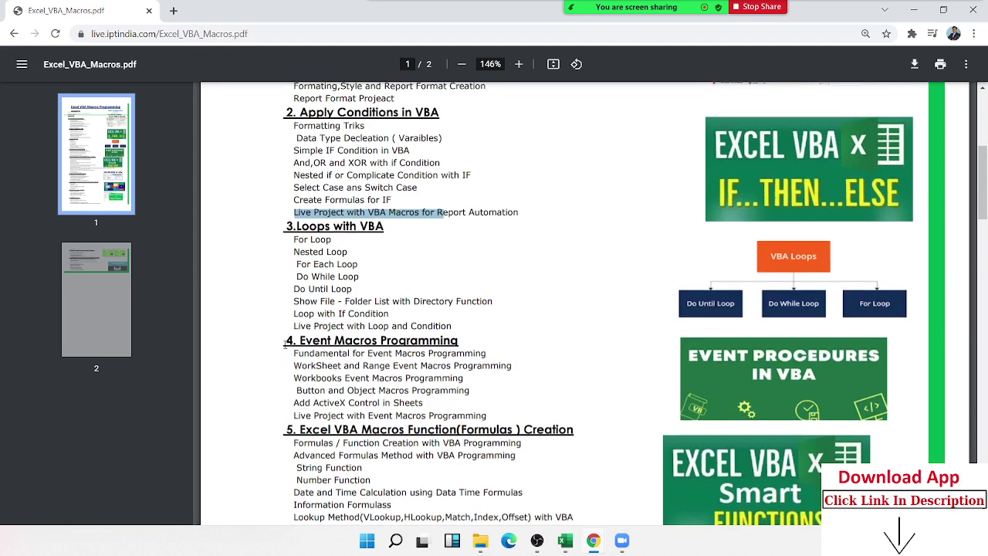
left_click_drag(285, 344, 392, 326)
scroll(392, 325, "down", 2)
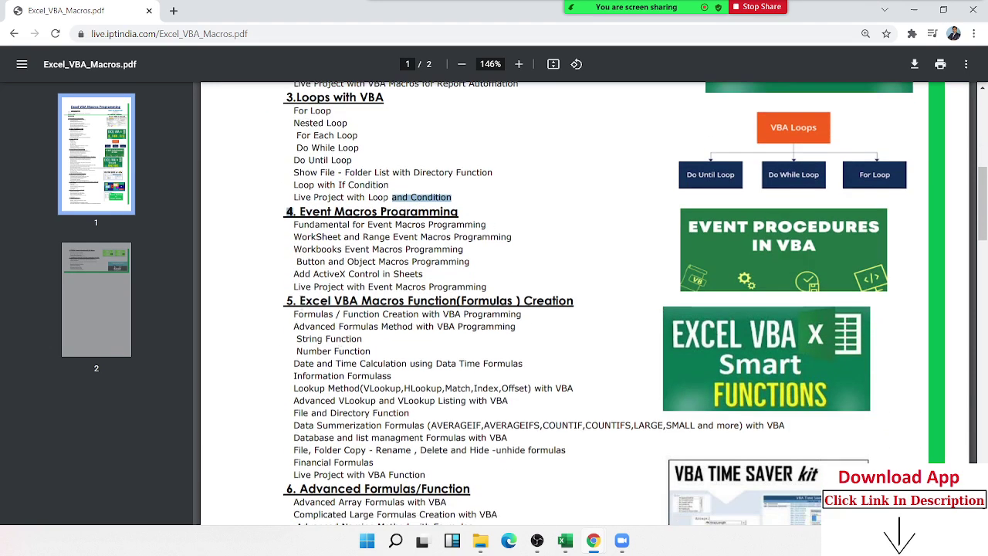
left_click_drag(294, 287, 417, 288)
scroll(296, 411, "down", 1)
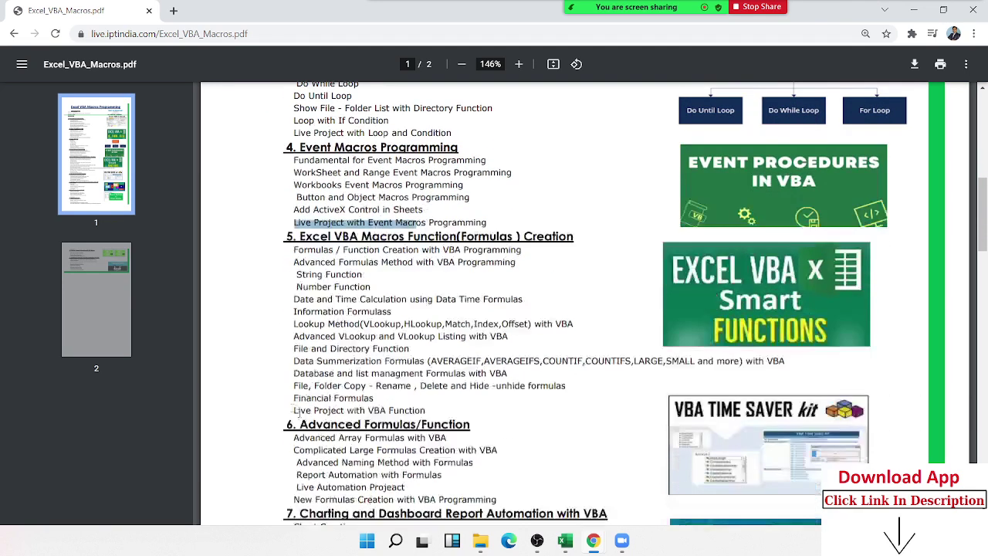
left_click_drag(292, 410, 417, 410)
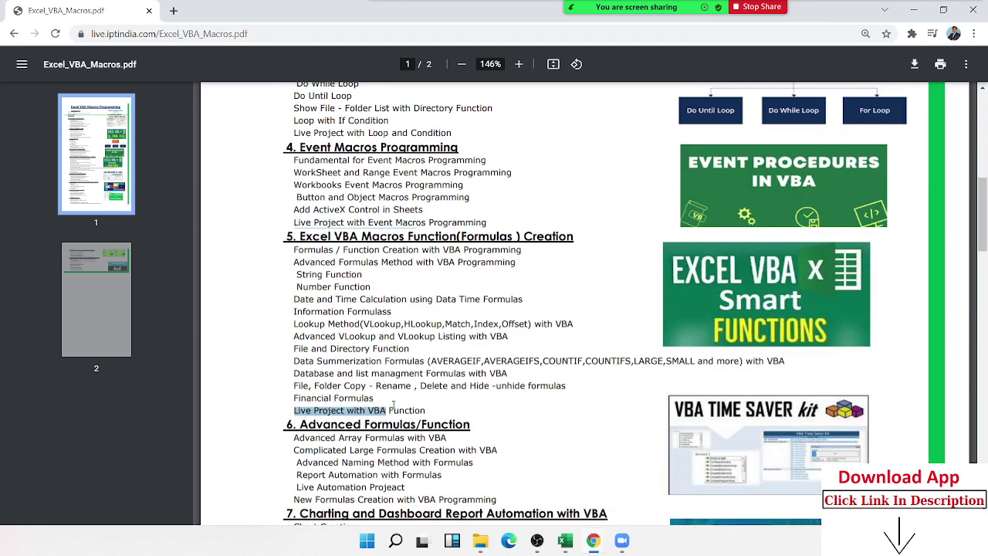
left_click(973, 10)
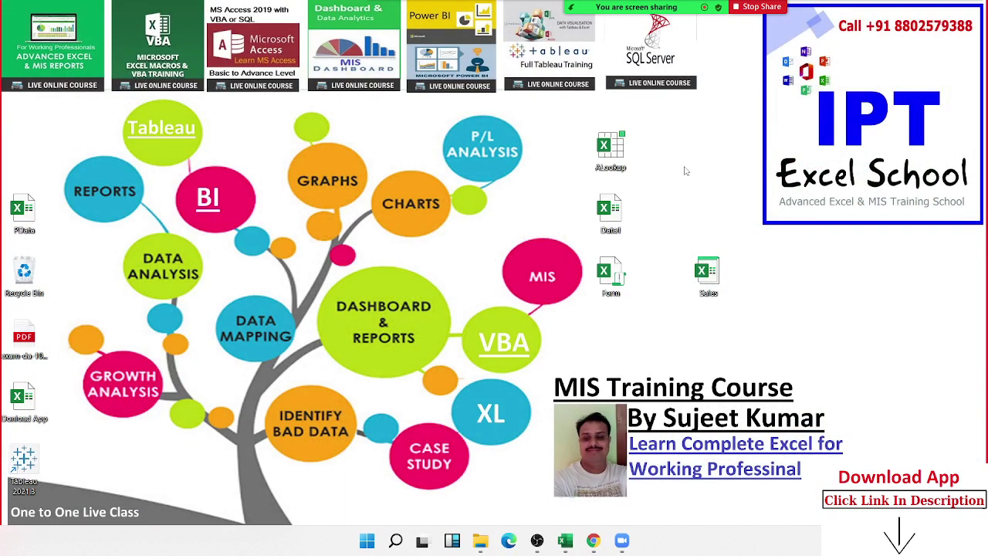
Launch Excel from a Windows search for 'excel' and maximize its start window
key("super")
type("excel")
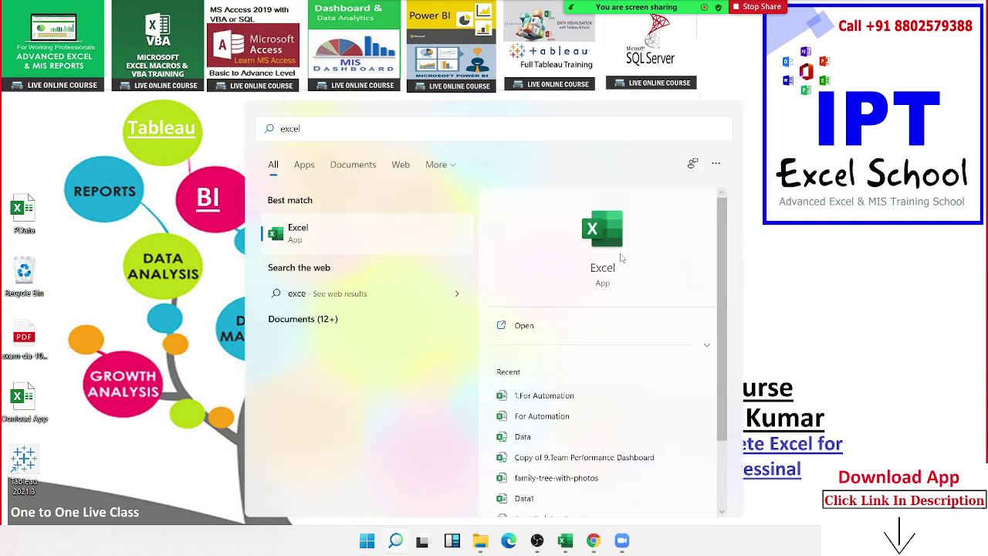
left_click(622, 257)
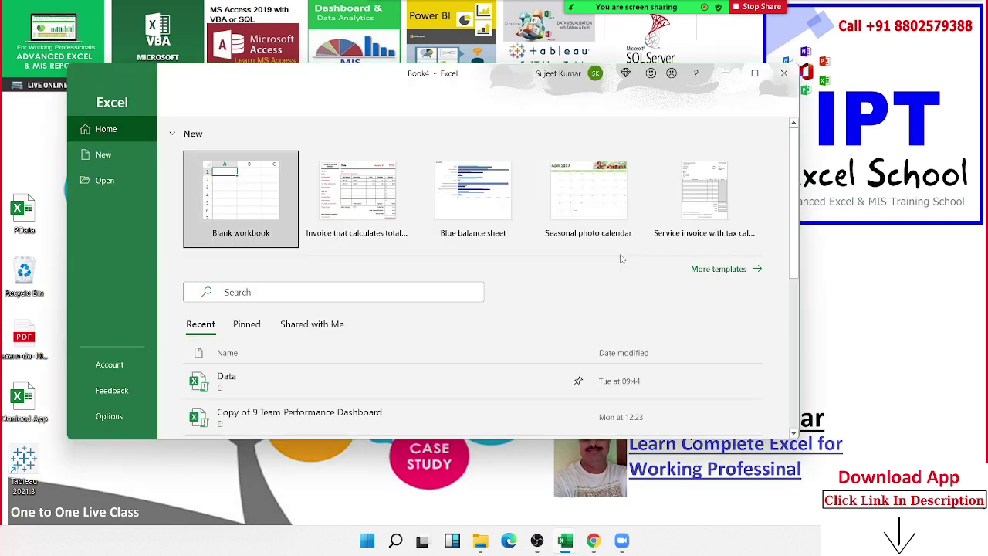
left_click(754, 74)
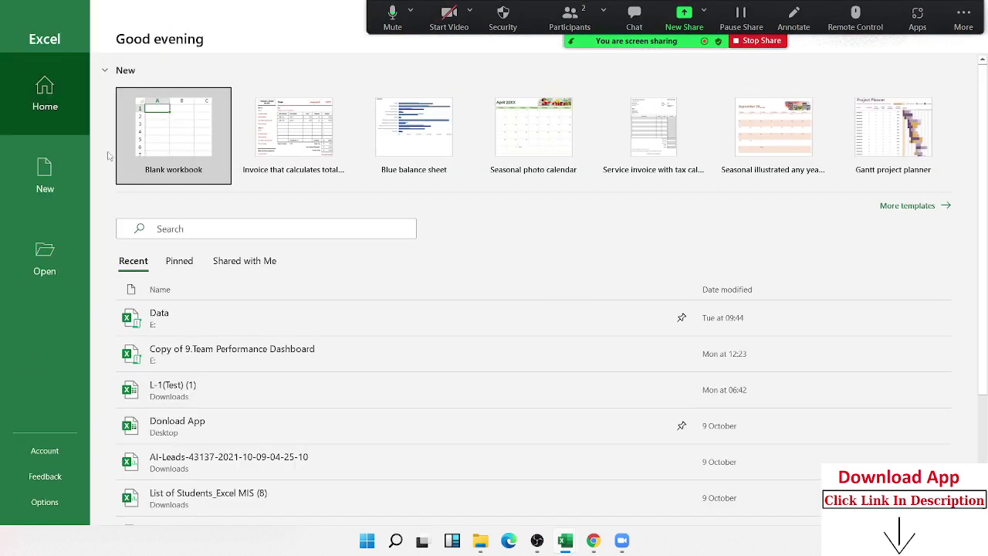
Create a blank workbook and enter VBA in A1 and Macros in B2
left_click(155, 147)
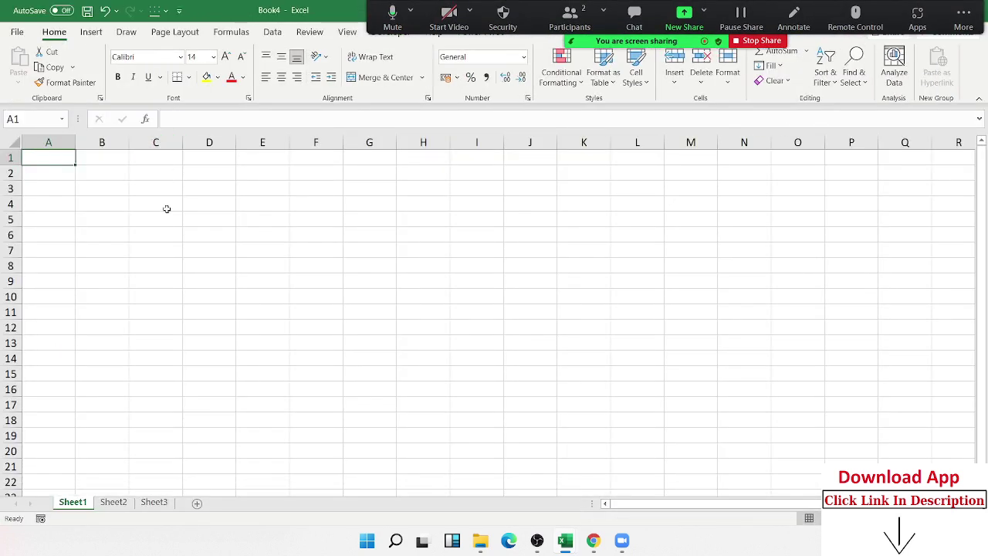
scroll(154, 268, "up", 1)
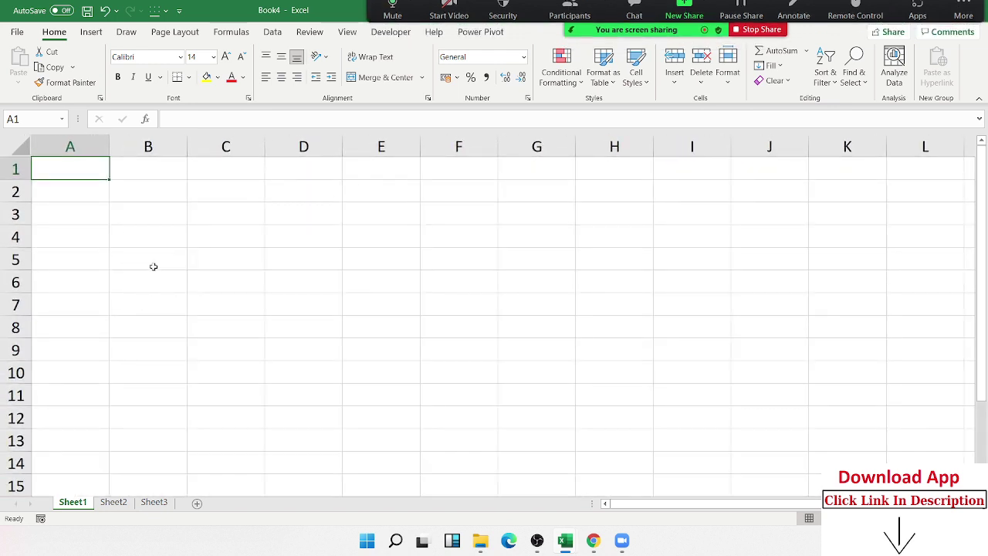
scroll(153, 268, "up", 1)
type("V")
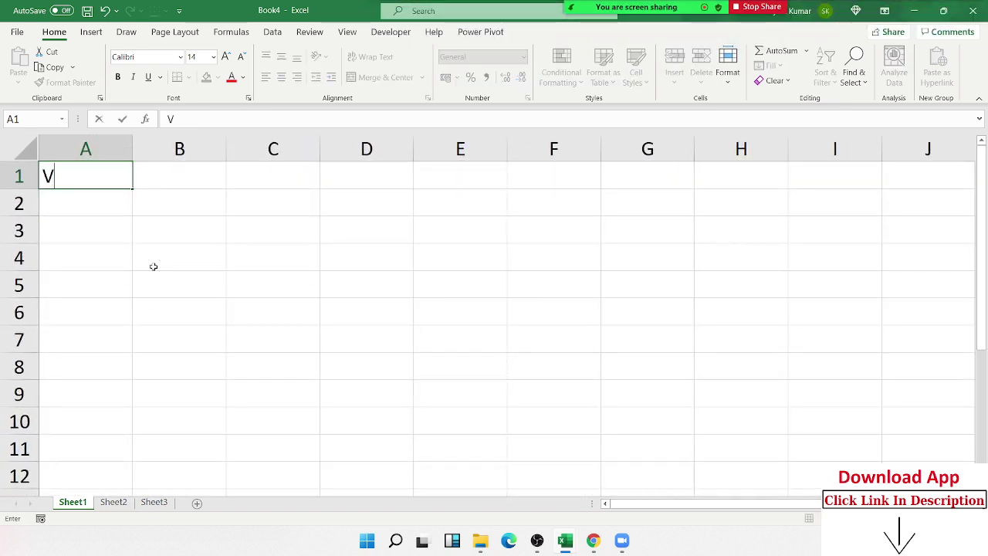
type("BA")
key("Return")
key("Right")
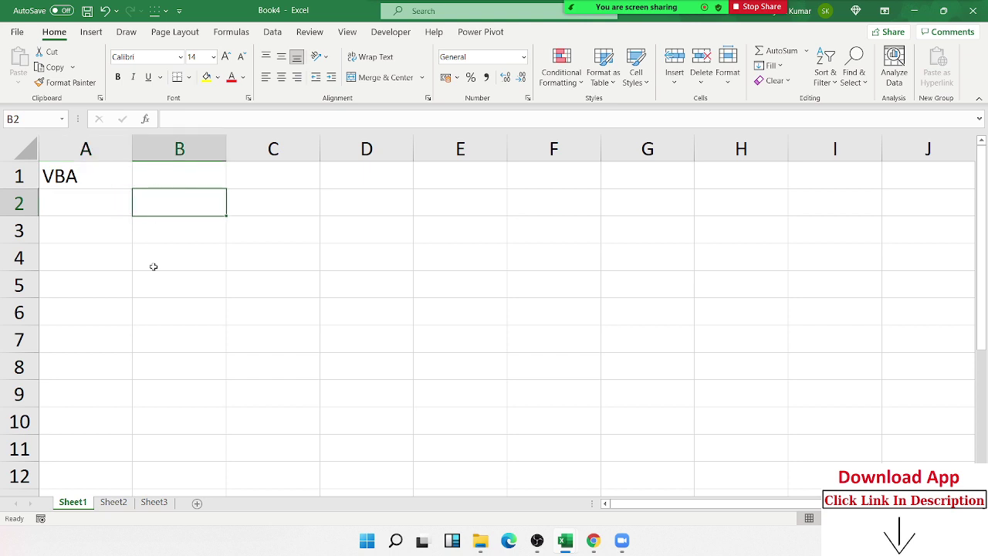
type("MAcros")
key("Return")
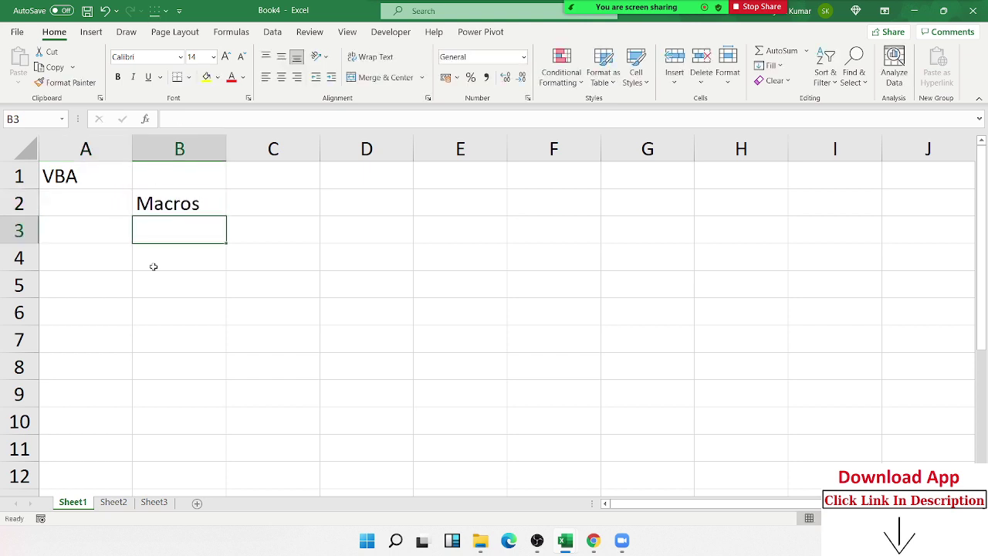
Move the selection back to A1, then over to the Macros entry in B2
key("Up")
key("Left")
key("Up")
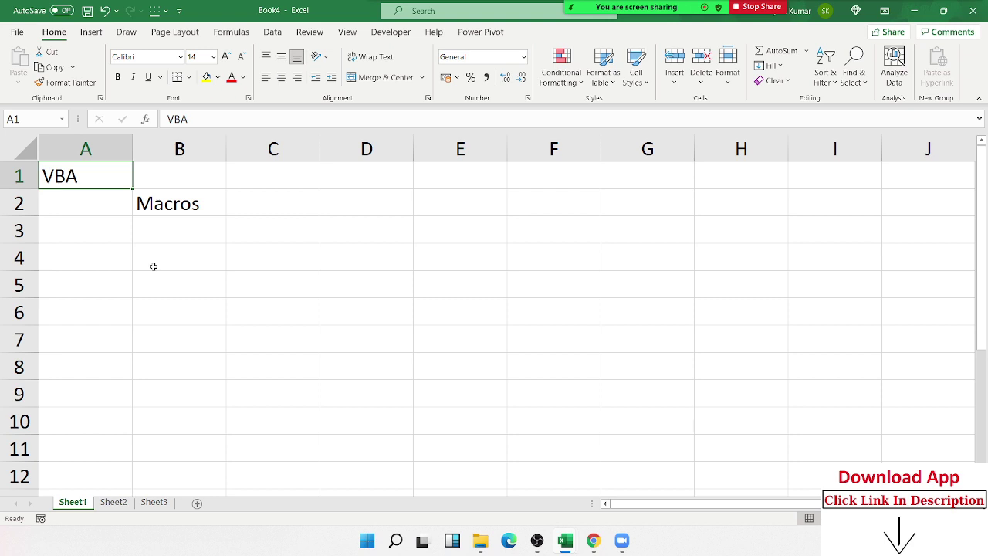
key("Right")
key("Down")
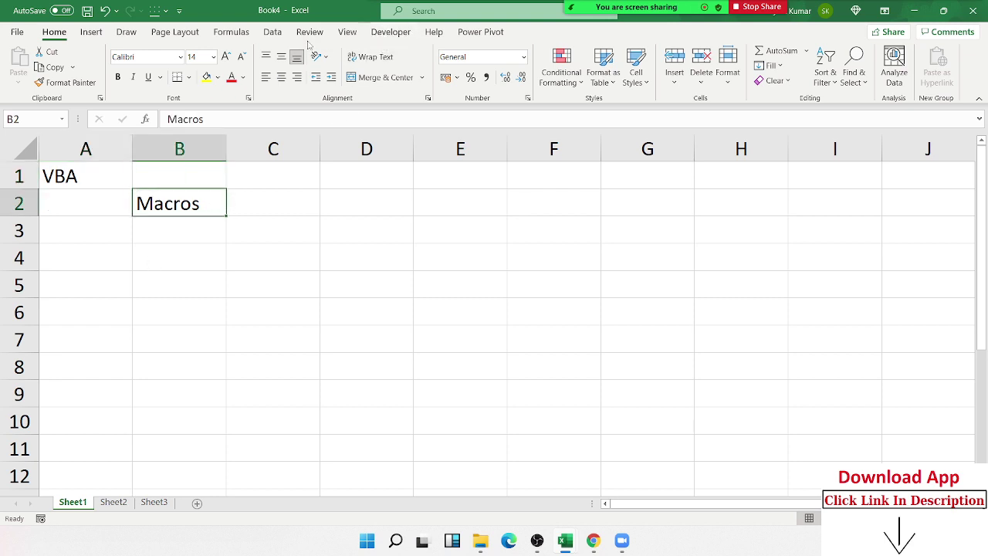
Look through the Developer and View tabs' Switch Windows and Macros menus, then select A1
left_click(392, 32)
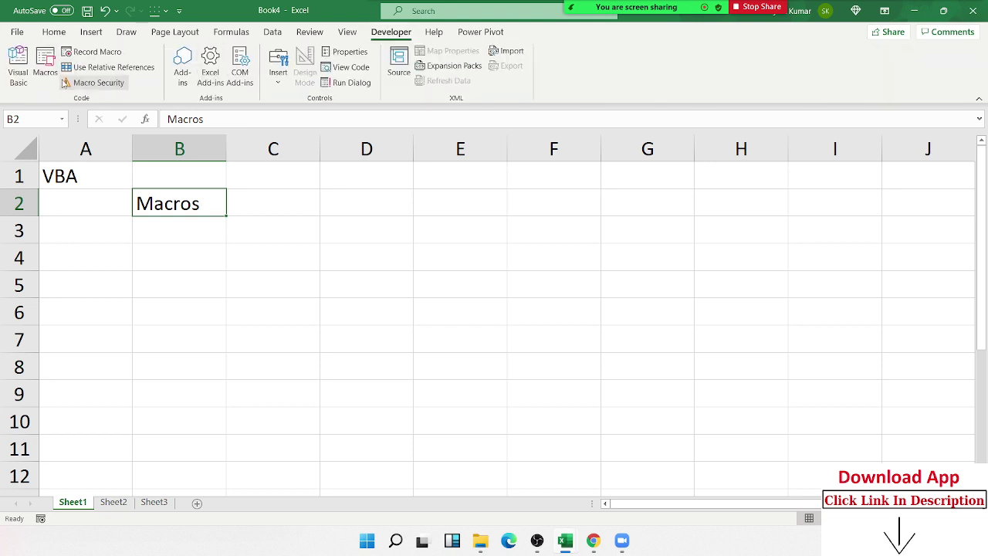
left_click(347, 32)
left_click(789, 79)
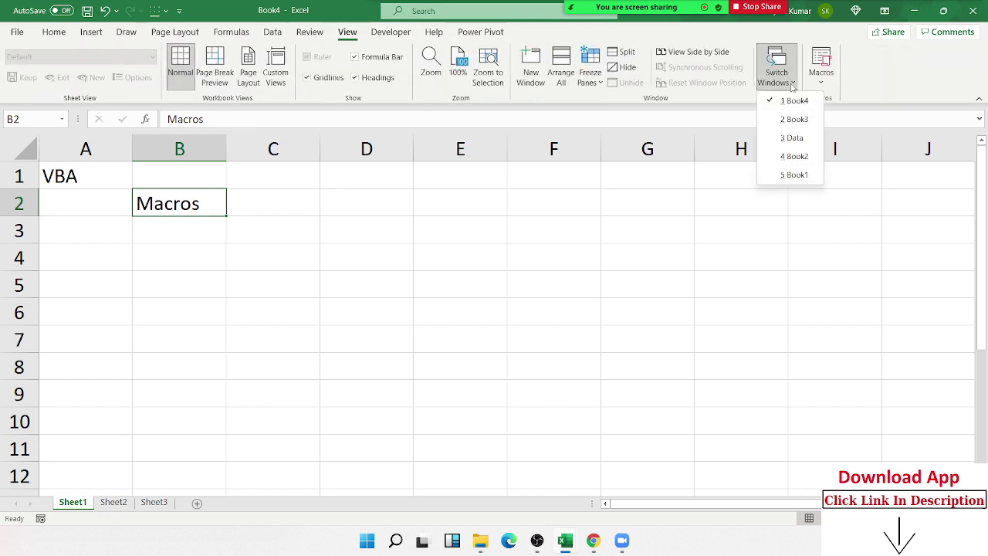
left_click(821, 73)
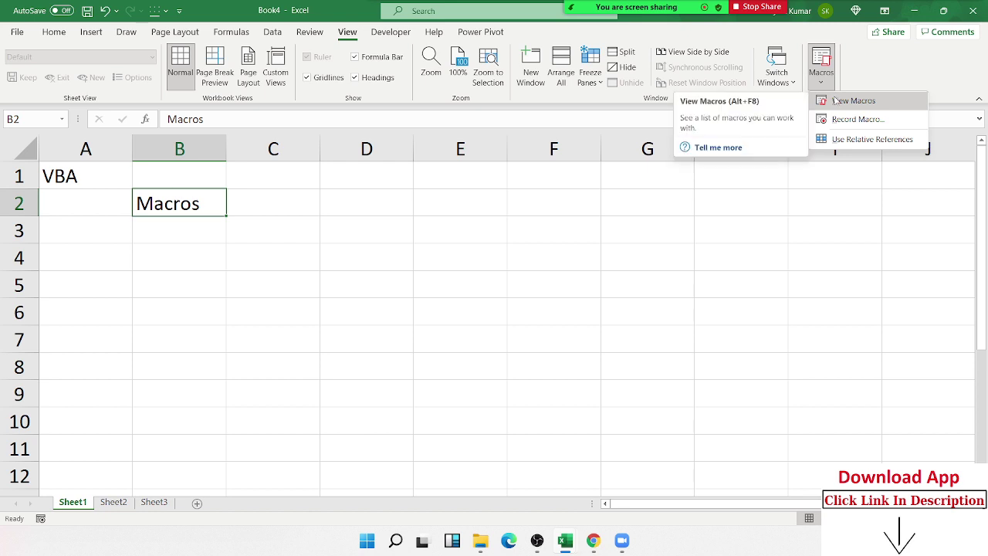
left_click(236, 249)
left_click(97, 183)
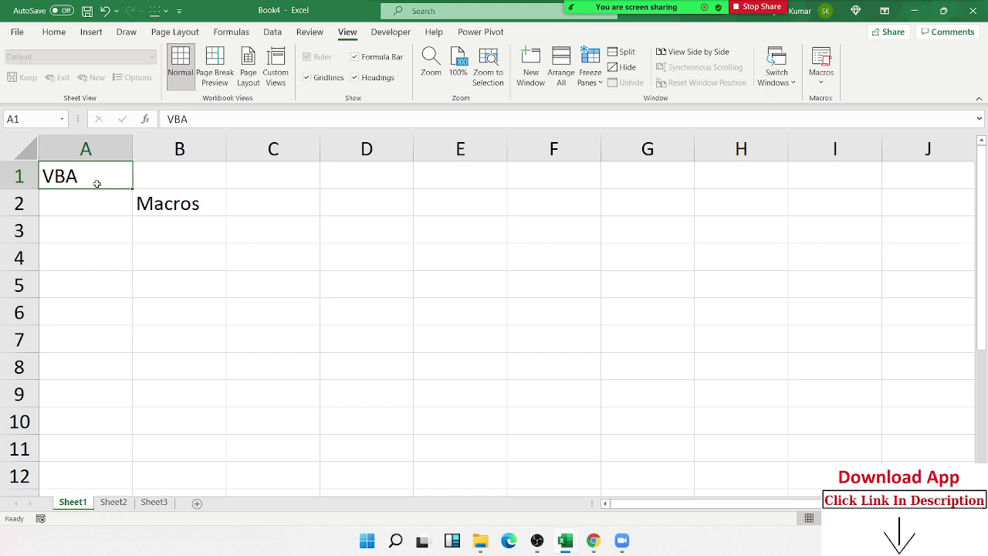
Enter Function in B4 and useform in B6 beneath Macros
left_click(174, 205)
left_click(179, 247)
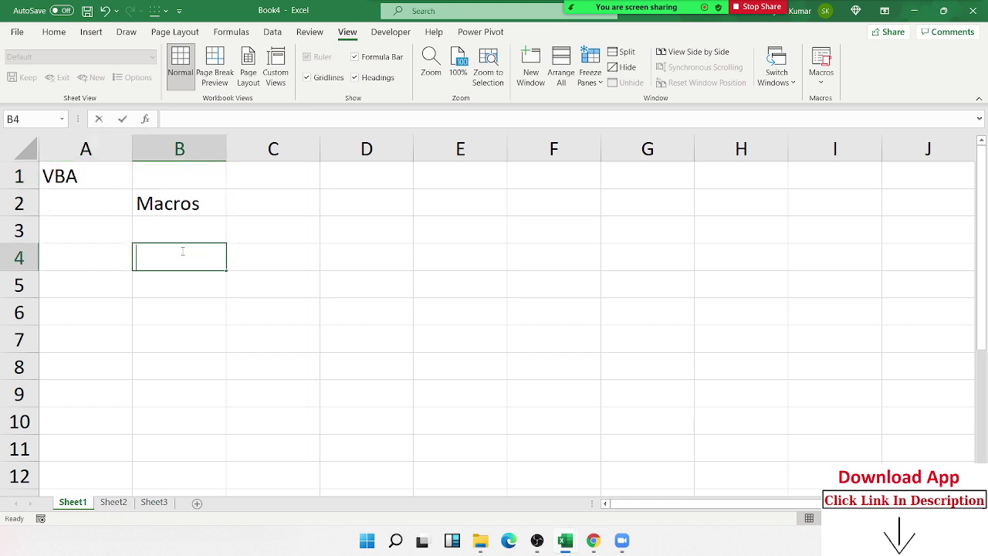
type("Functio")
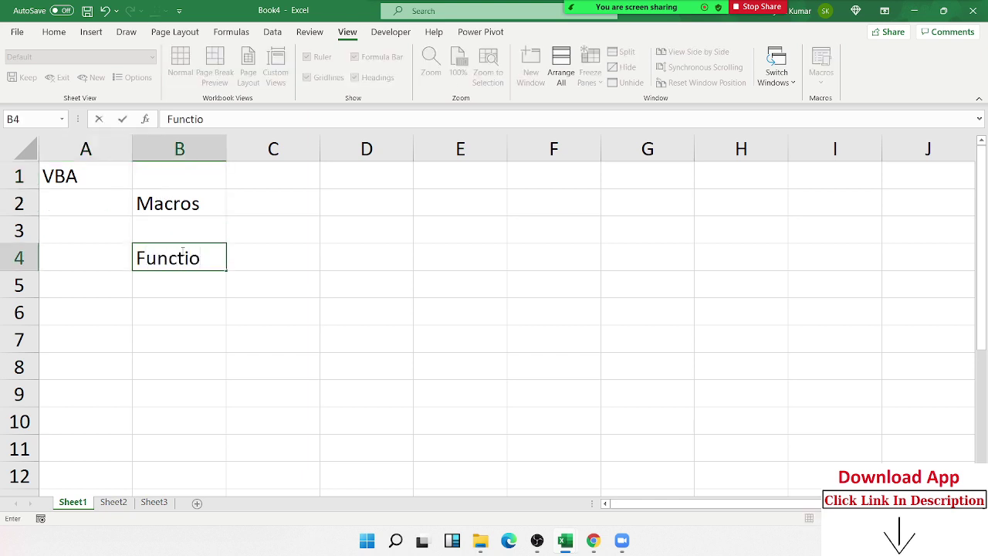
type("n")
key("Return")
key("Return")
type("us")
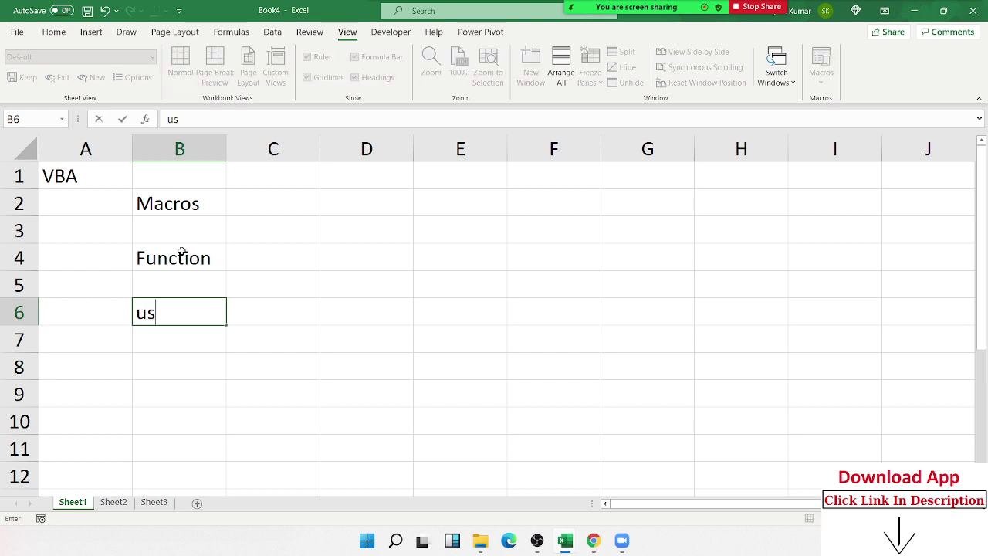
type("eform")
key("Return")
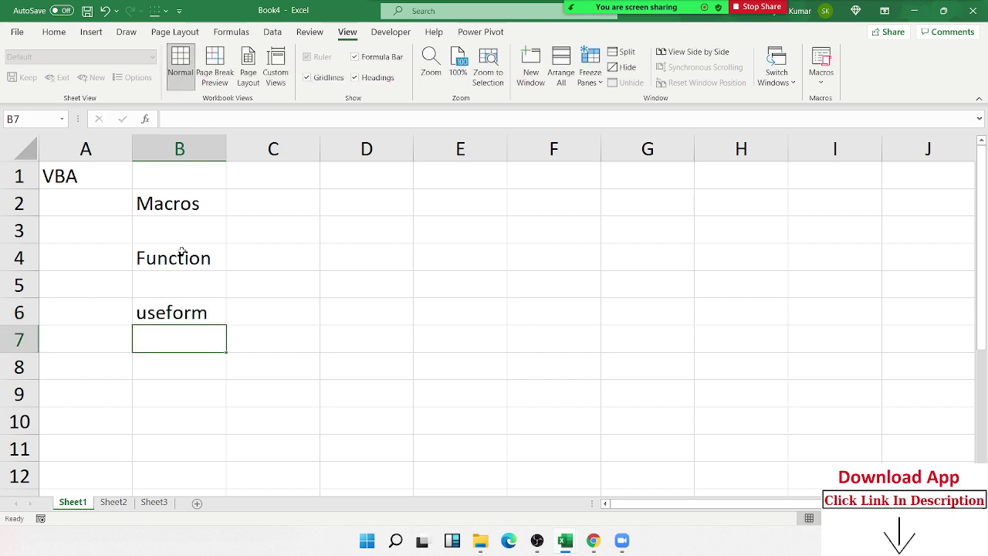
Select empty cell G4 and open the View tab's Macros dropdown
left_click(167, 200)
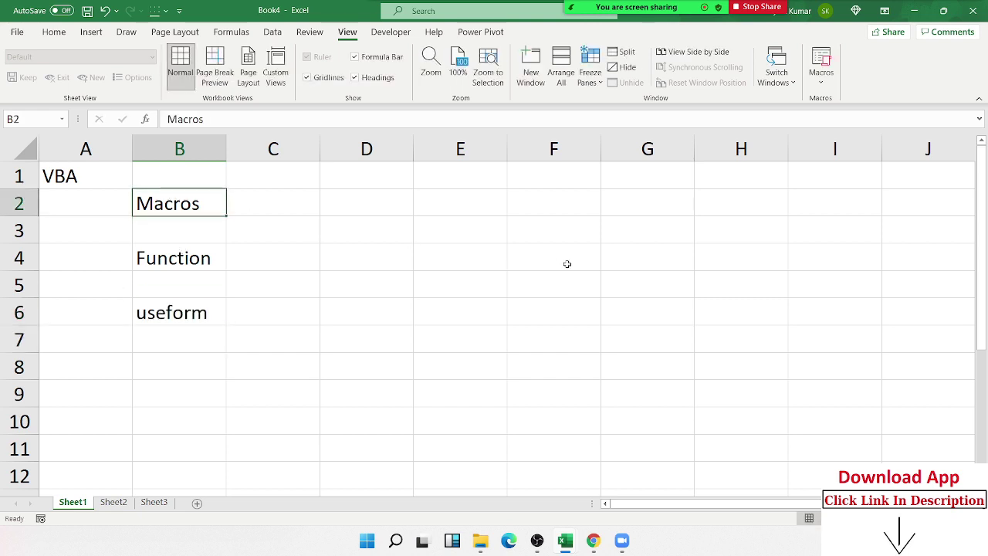
left_click(633, 259)
left_click(822, 81)
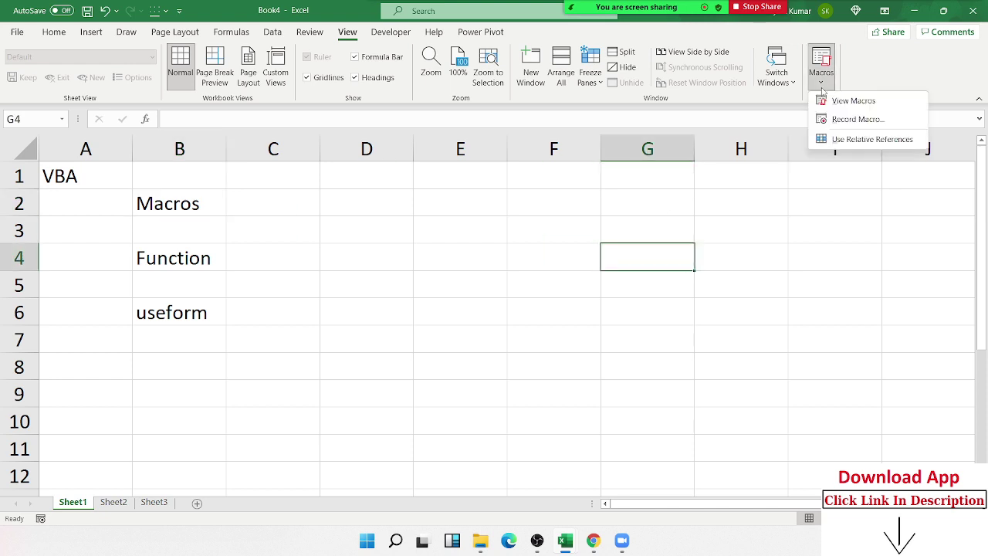
Start recording a new macro and enter Excel in cell D1
left_click(849, 120)
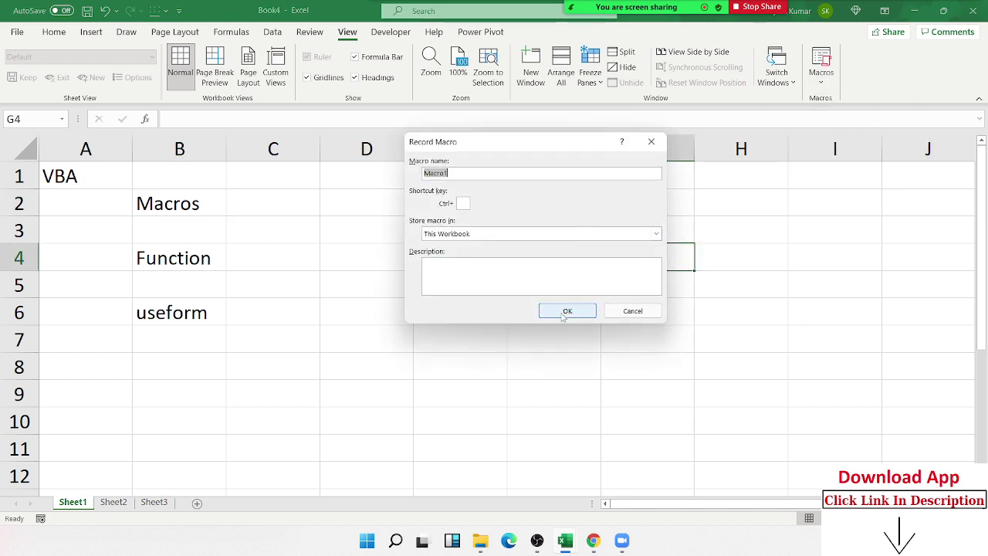
left_click(566, 310)
left_click(374, 183)
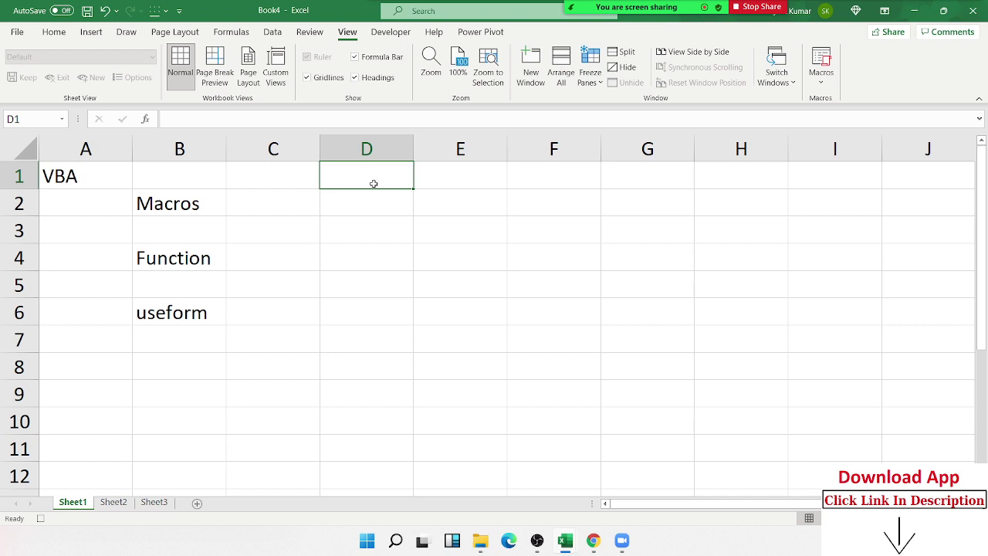
type("E")
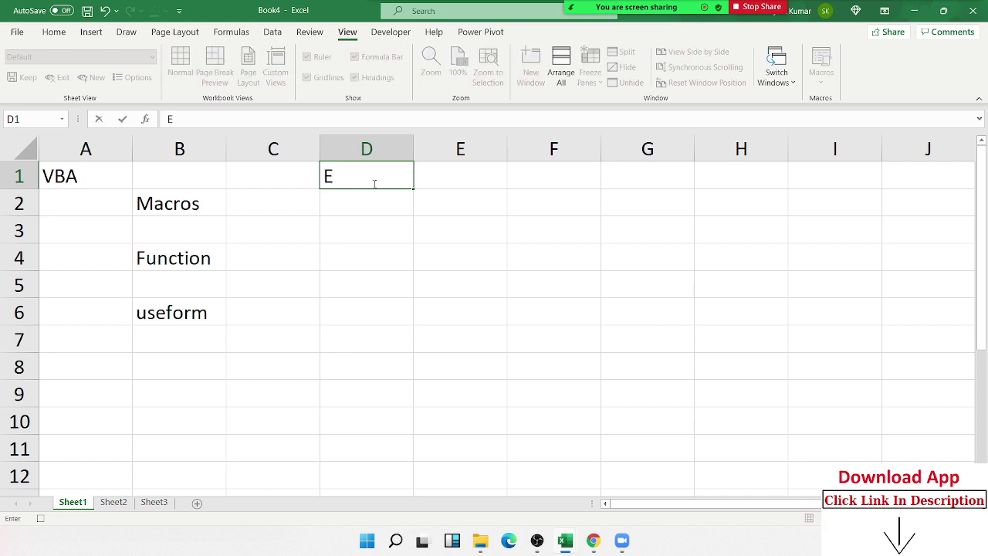
type("xcel")
key("Return")
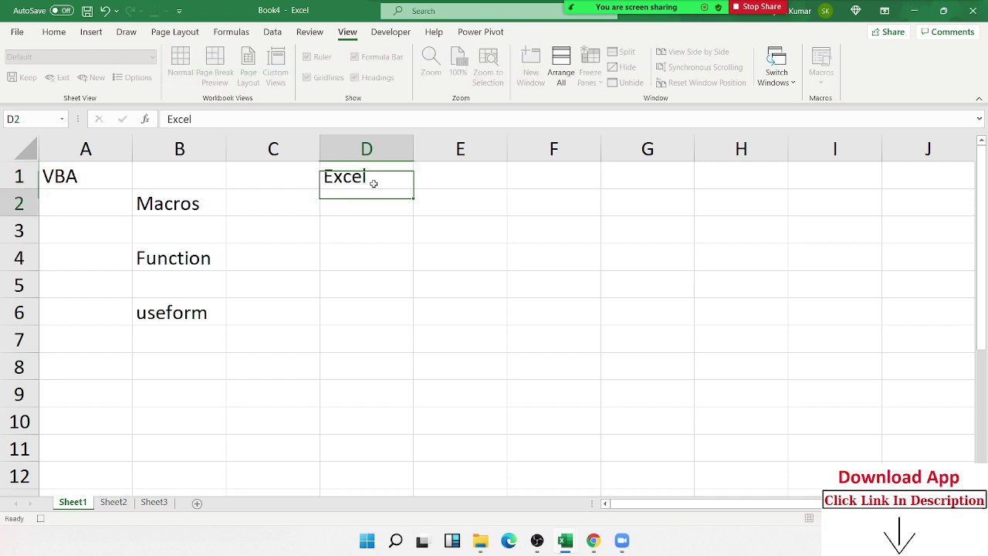
left_click(374, 183)
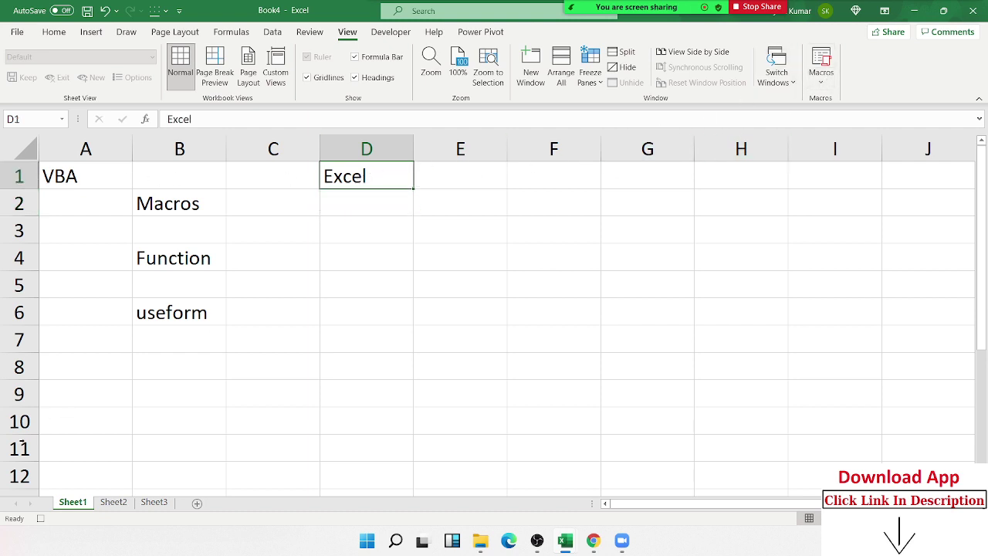
Open the View Macros list and edit Macro1's code
left_click(822, 73)
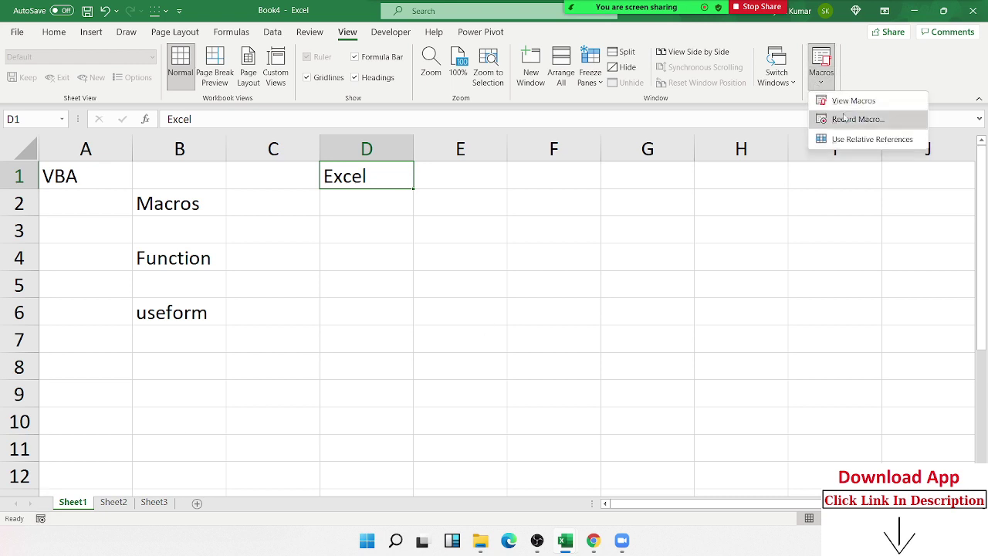
left_click(849, 100)
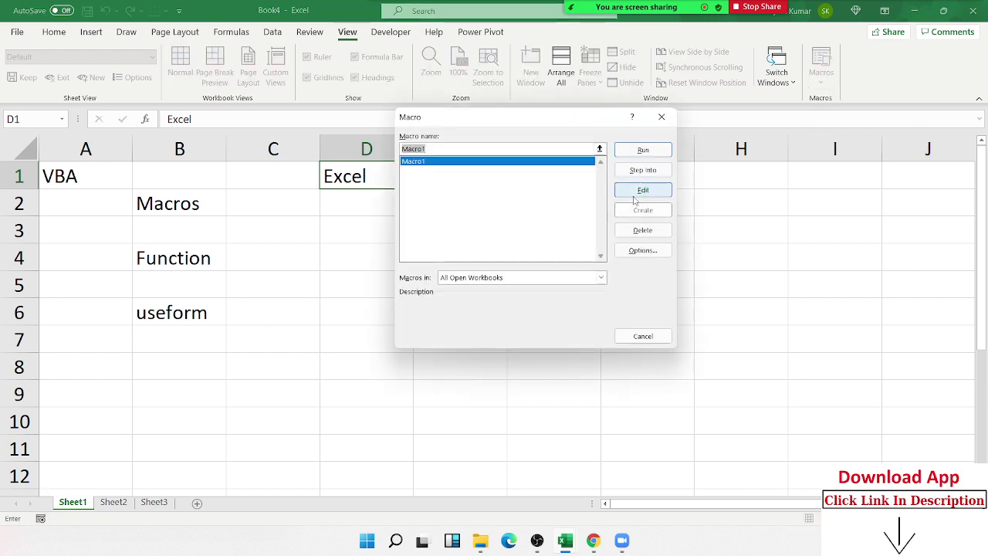
left_click(642, 190)
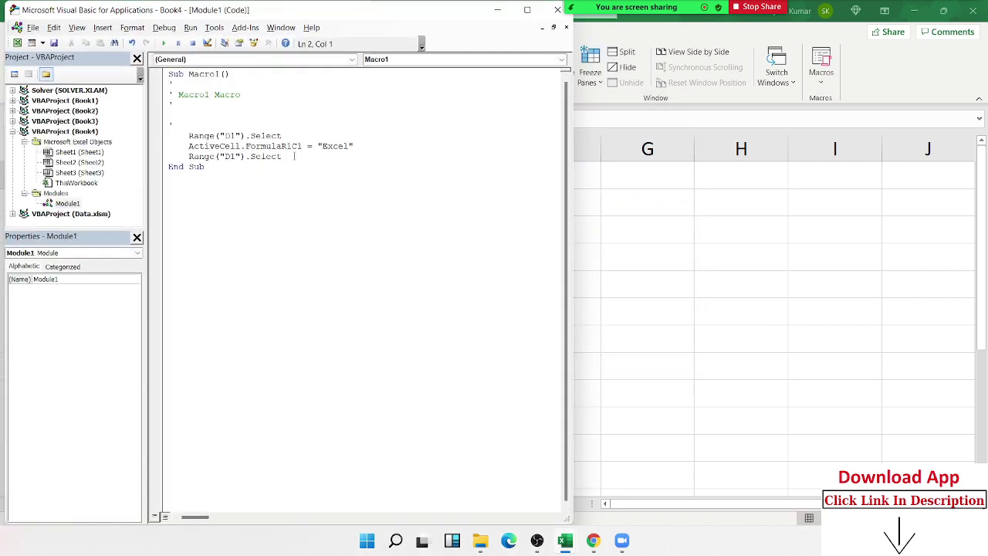
Insert a blank line above End Sub in Macro1, then close the VBA editor
left_click_drag(294, 156, 189, 137)
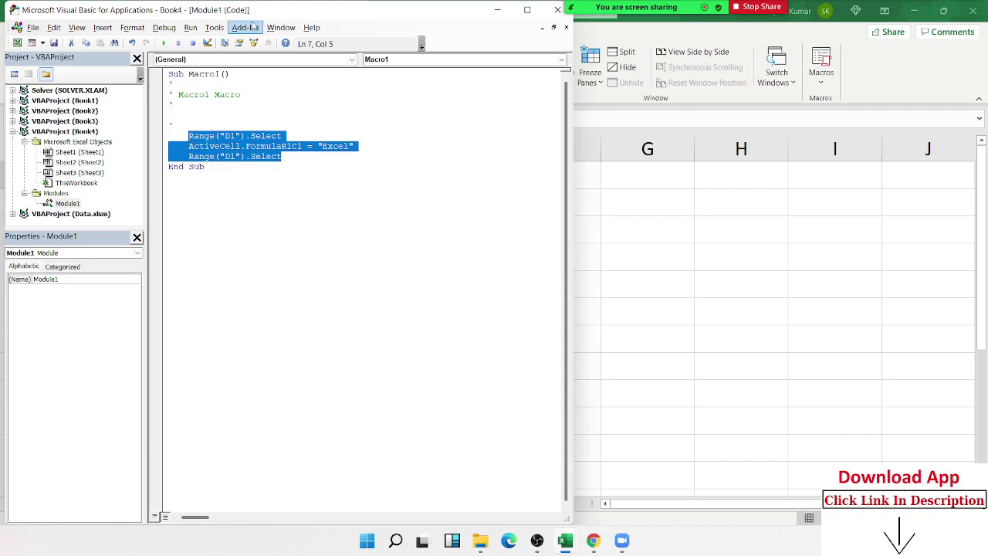
mouse_move(257, 10)
left_mouse_down()
mouse_move(652, 59)
mouse_move(653, 2)
left_mouse_up()
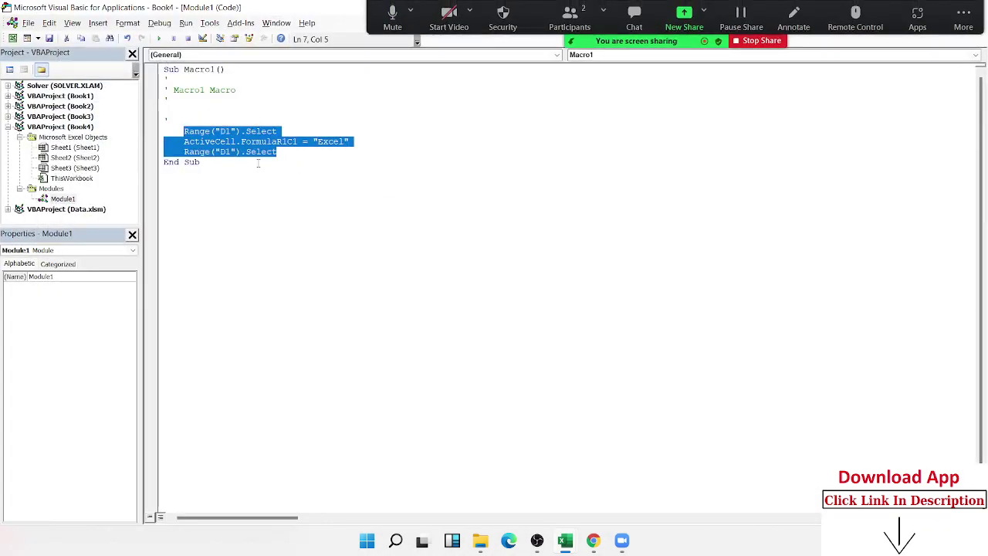
left_click(164, 163)
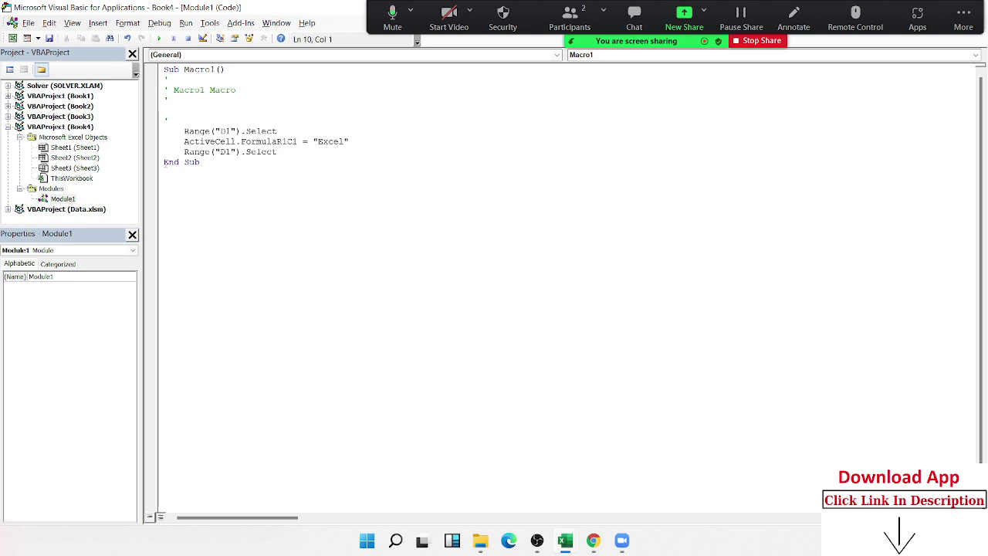
key("Return")
left_click_drag(224, 152, 196, 147)
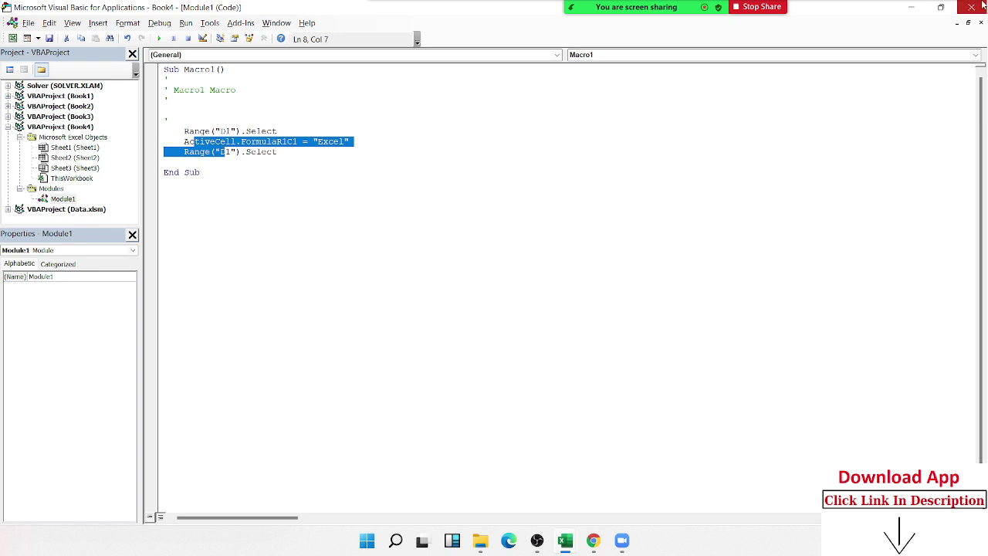
left_click(972, 7)
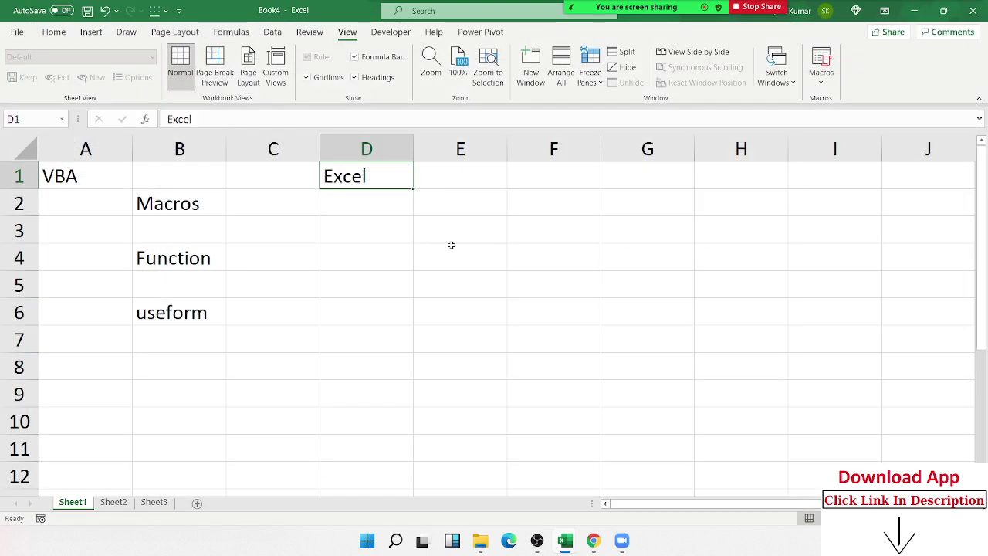
Delete the word Excel from D1, then select cells C2 and E2
key("Delete")
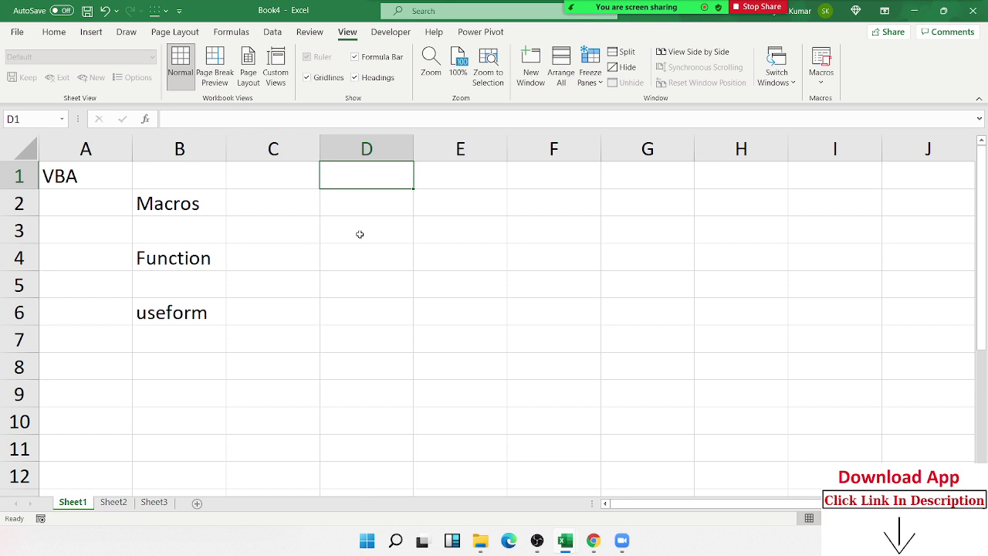
left_click(253, 211)
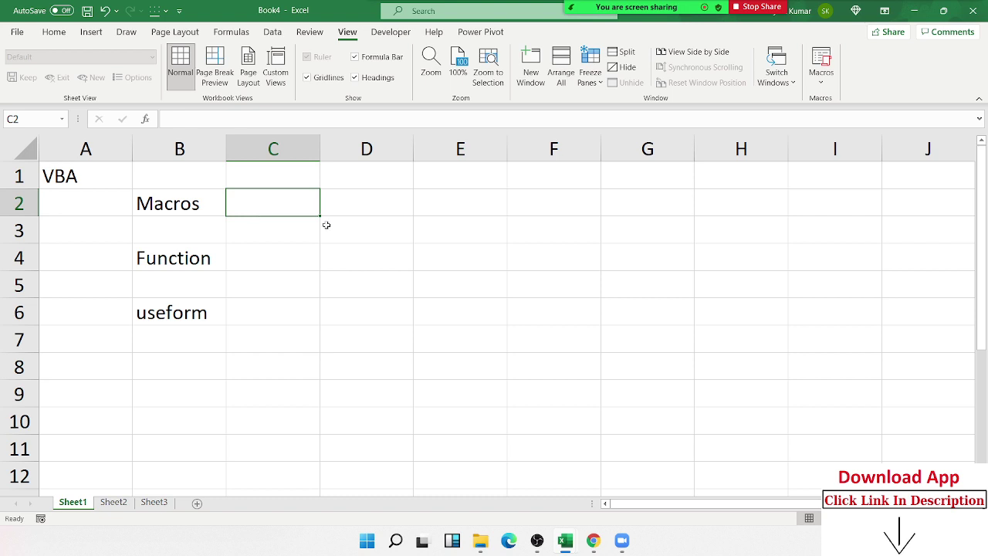
left_click(456, 201)
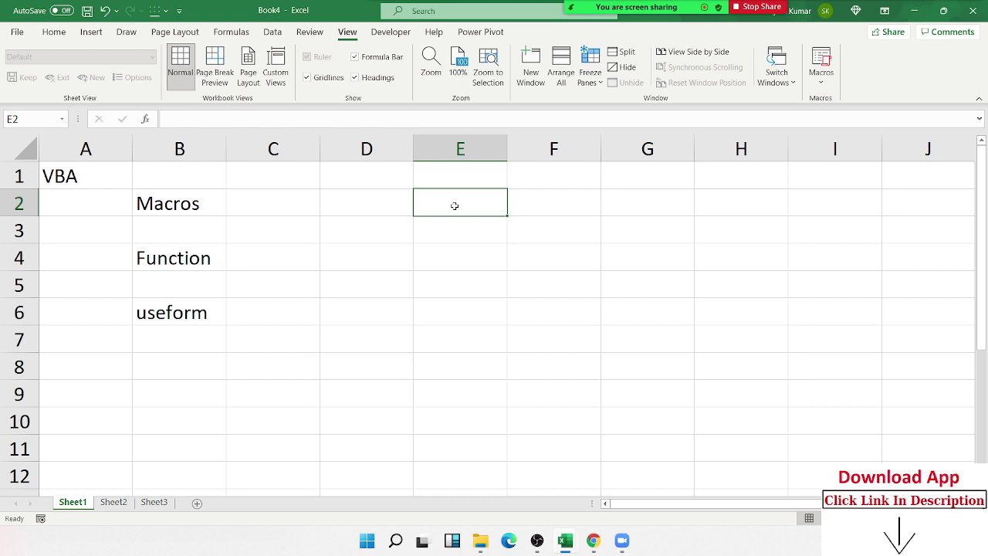
Start a =vl entry in D4, cancel it, and bring up the Formulas tab
key("Left")
key("Left")
key("Down")
key("Right")
key("Down")
key("Left")
key("Left")
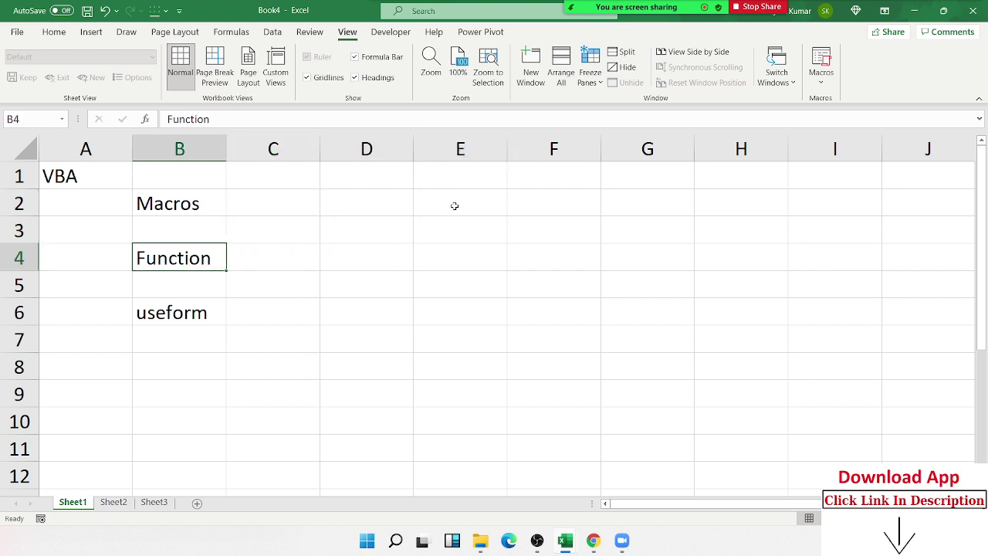
key("Right")
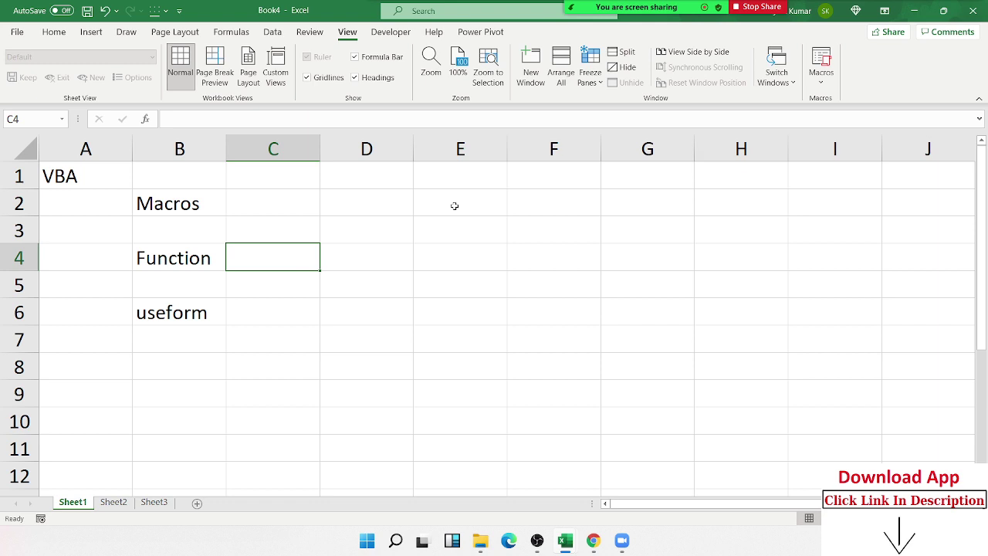
key("Right")
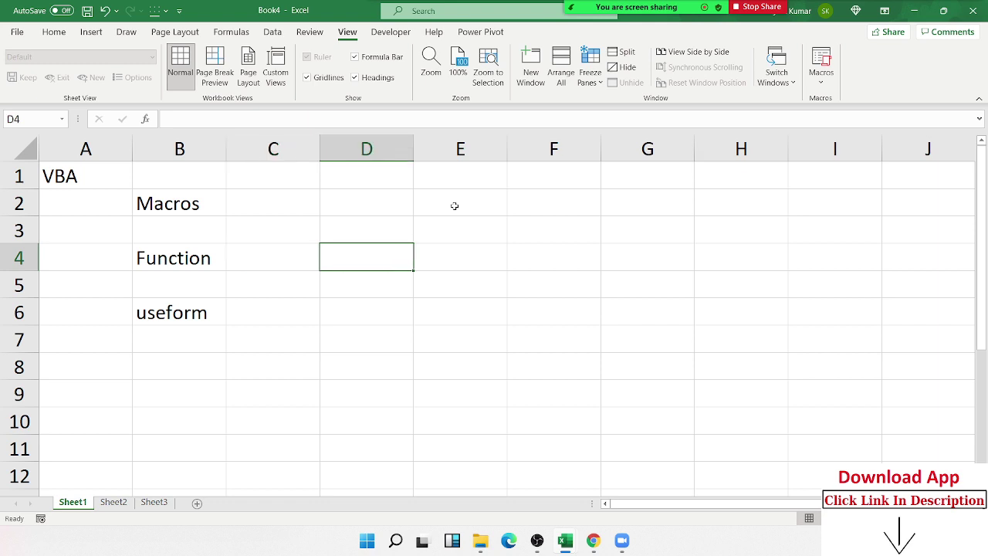
type("=vl")
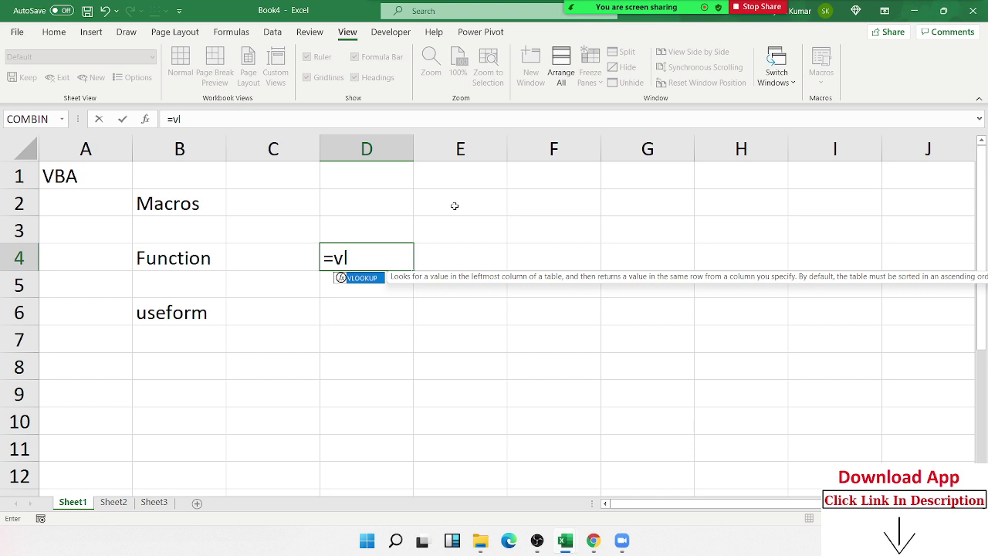
key("Escape")
key("Escape")
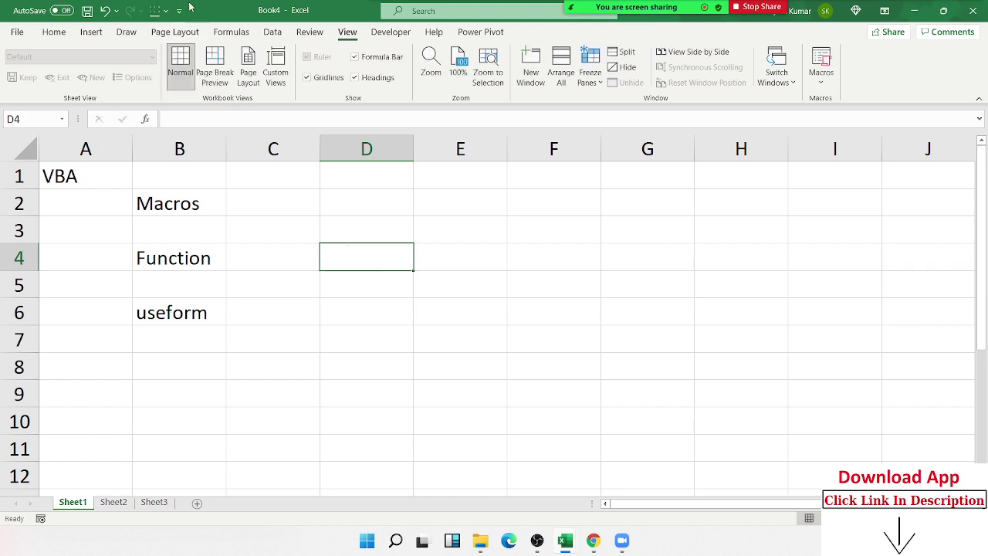
left_click(244, 37)
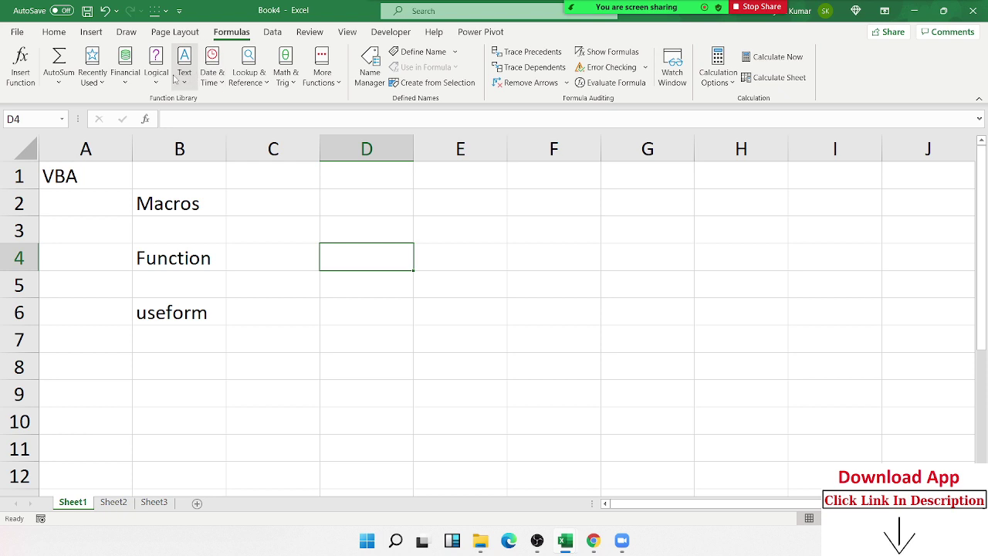
Browse the Date & Time and Text function lists, then begin =vl in D4
left_click(178, 77)
left_click(205, 83)
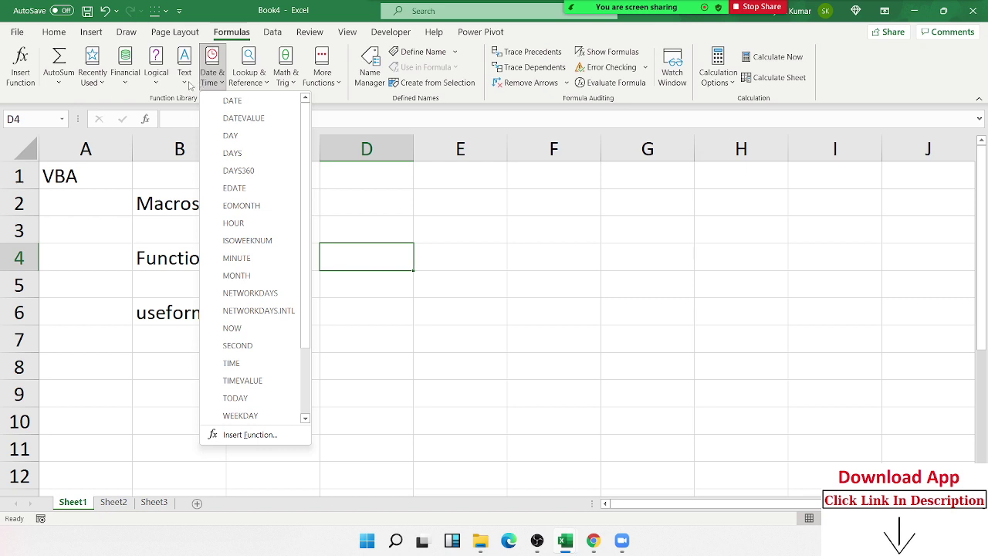
left_click(185, 77)
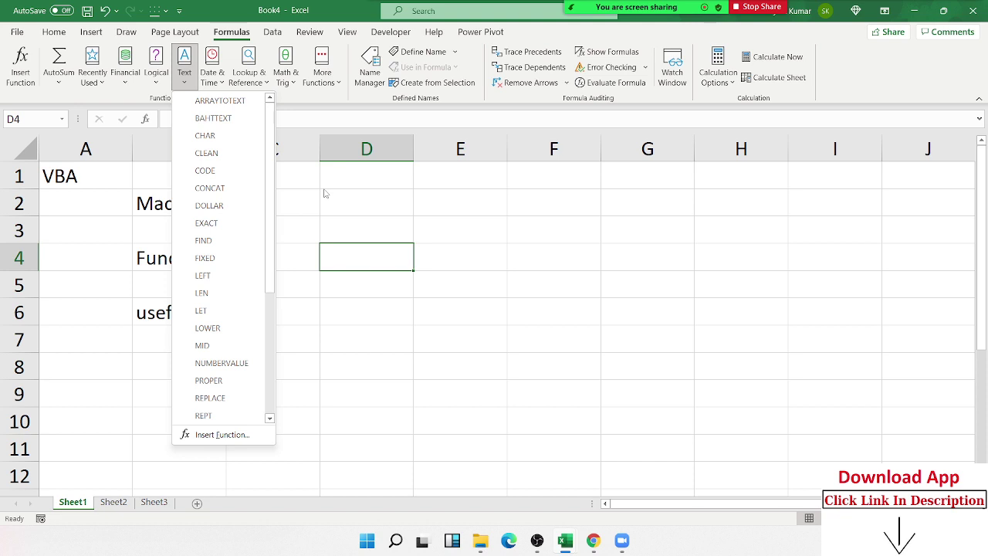
left_click(384, 267)
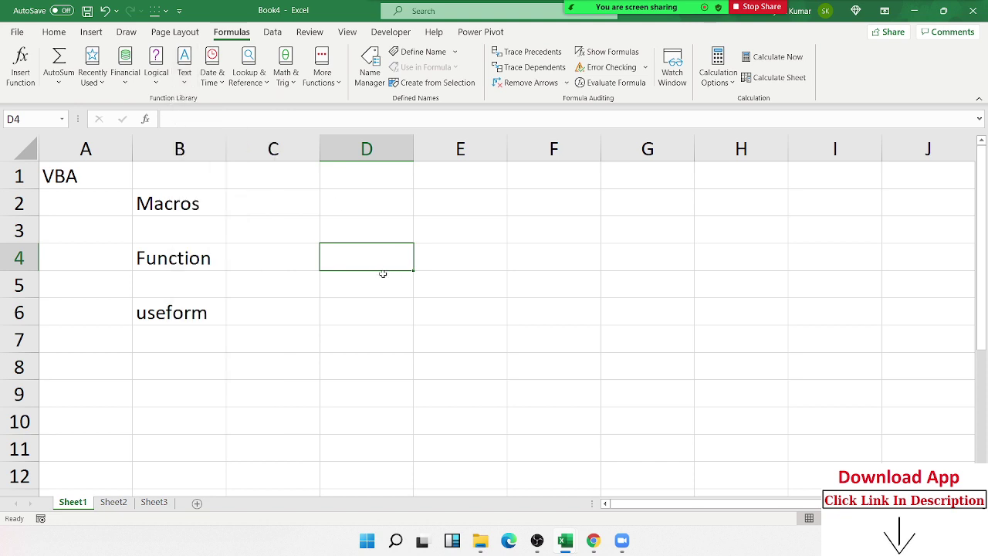
type("=vl")
key("Tab")
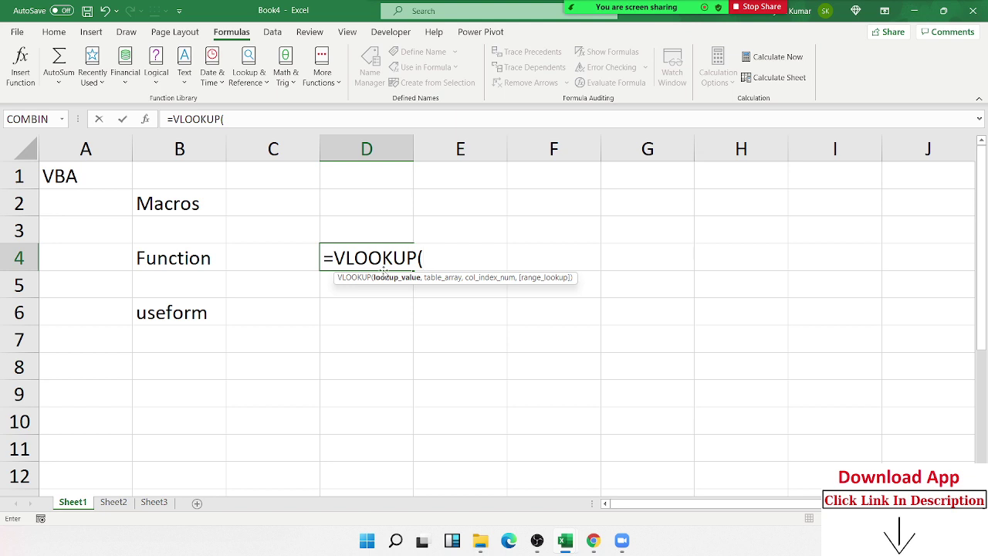
key("Escape")
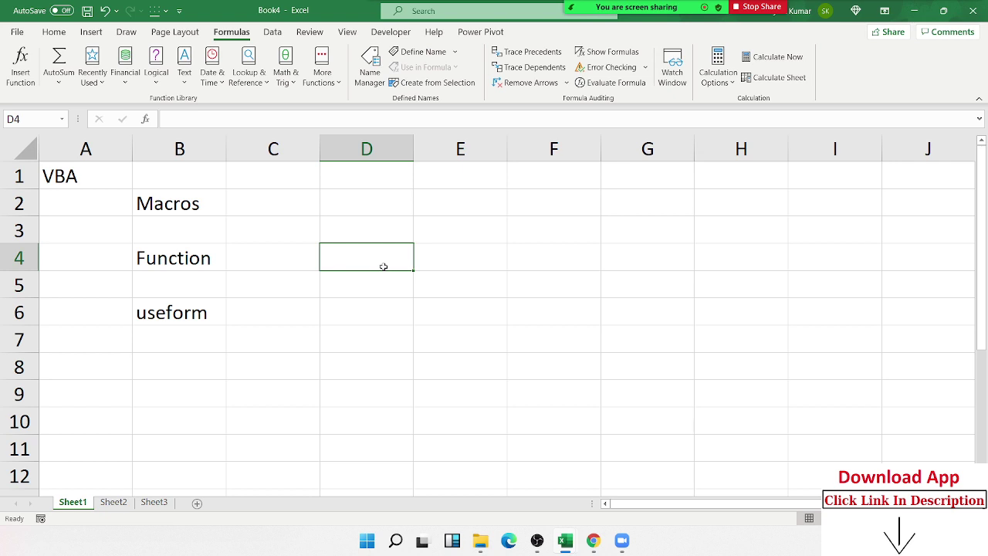
Select C6 beside useform and open Format Cells from the Home tab's Number group
left_click(225, 210)
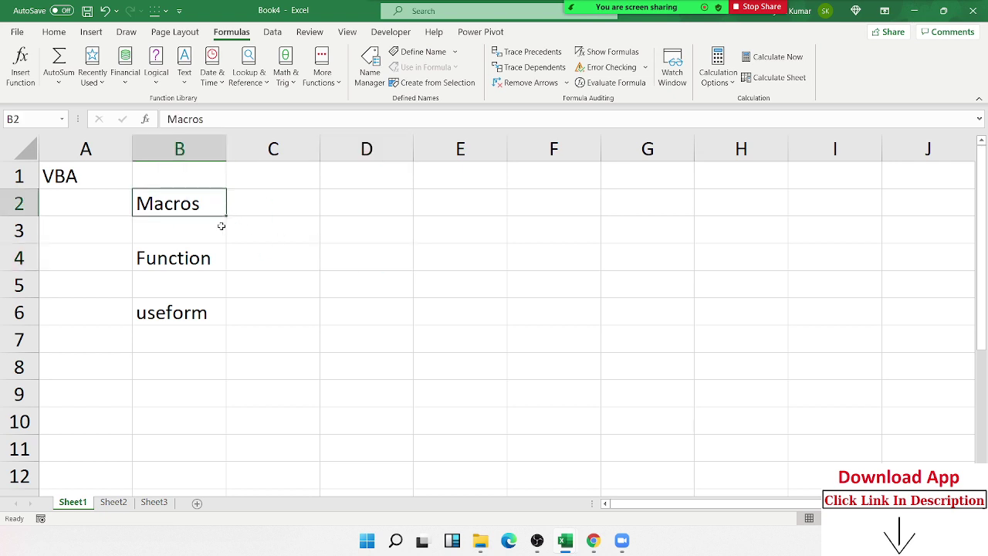
left_click(202, 315)
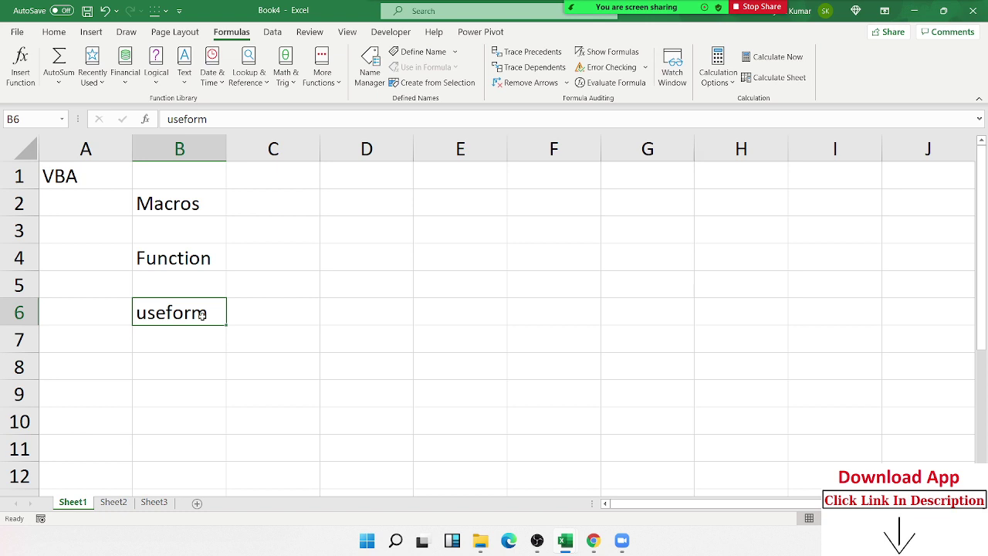
left_click(272, 319)
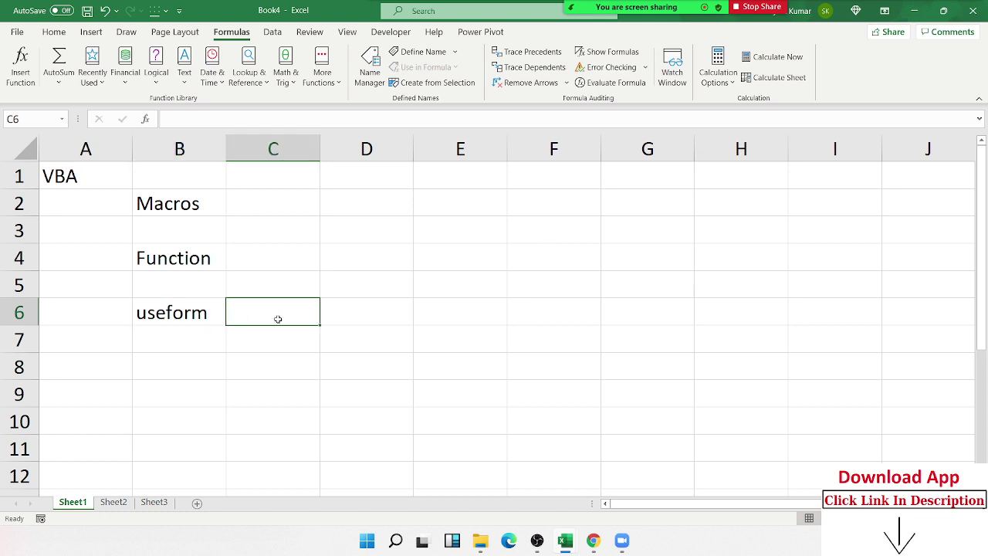
left_click(54, 31)
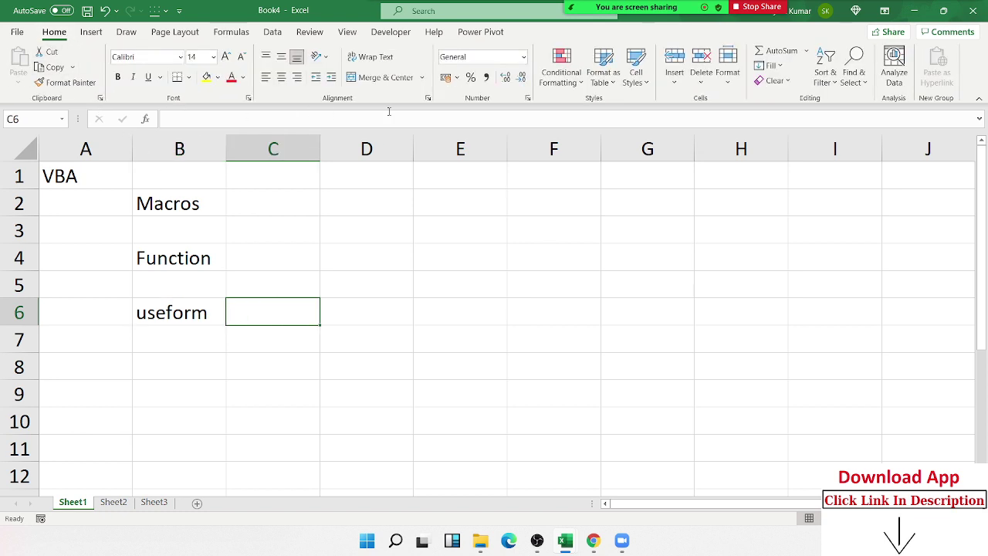
left_click(528, 98)
Move the Format Cells dialog aside and close it without changes
left_click_drag(522, 80, 402, 74)
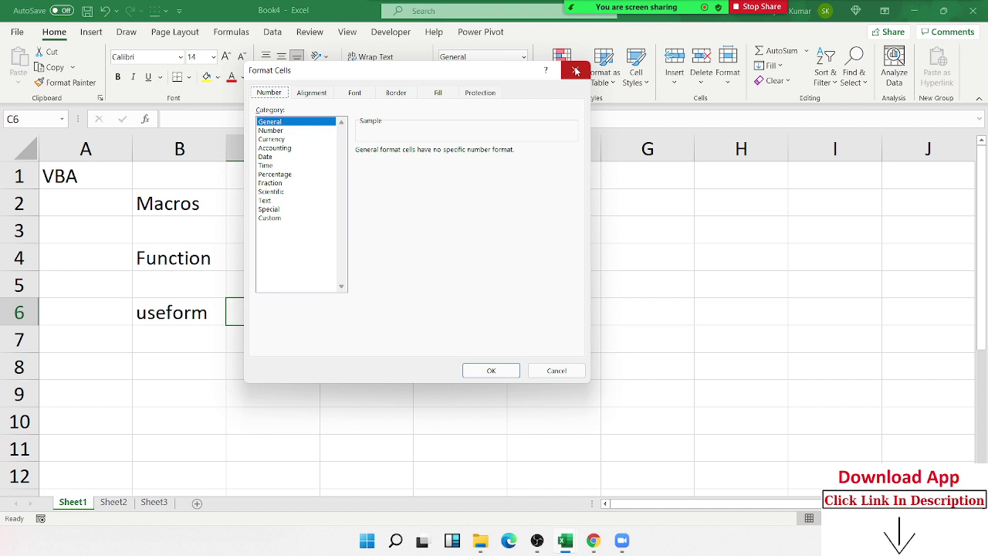
left_click(576, 71)
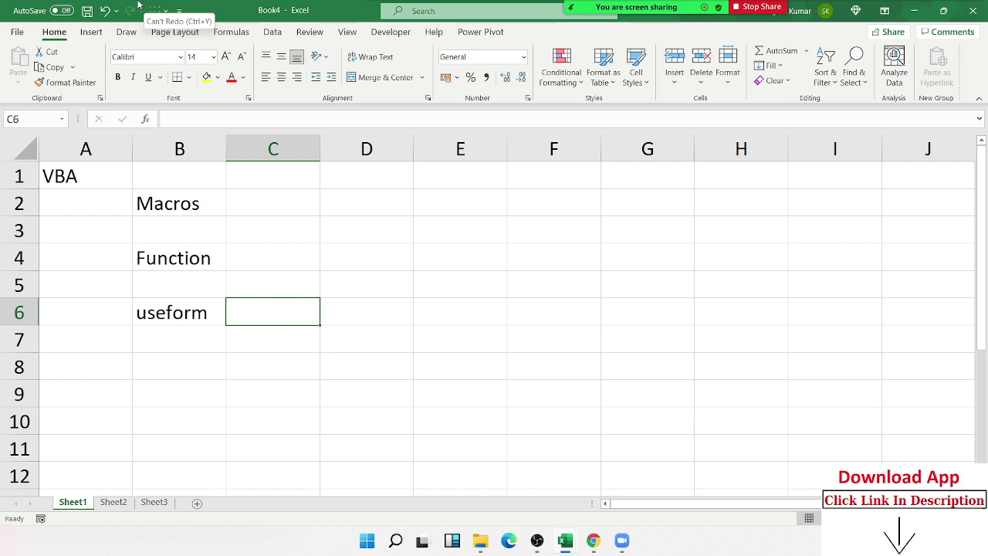
key("Up")
key("Up")
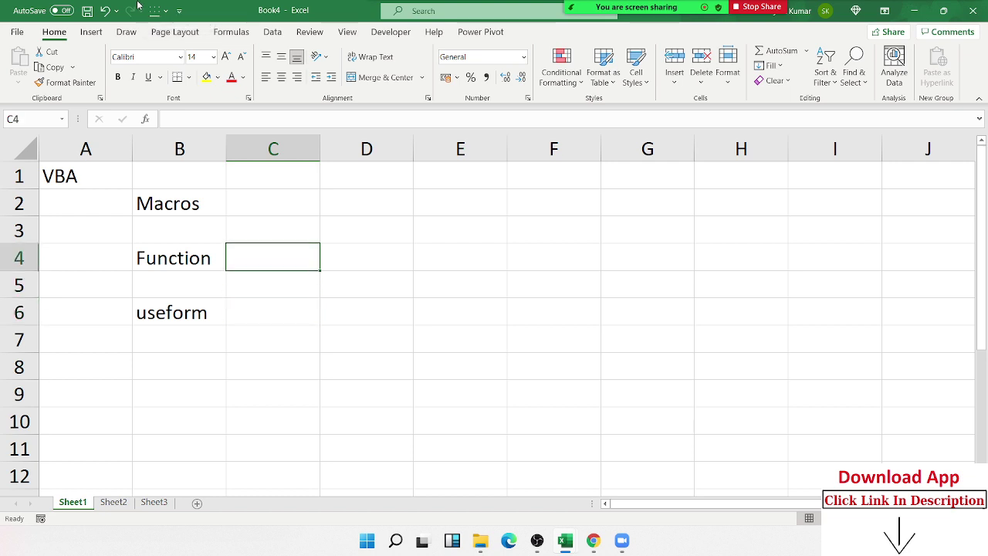
key("Up")
key("Up")
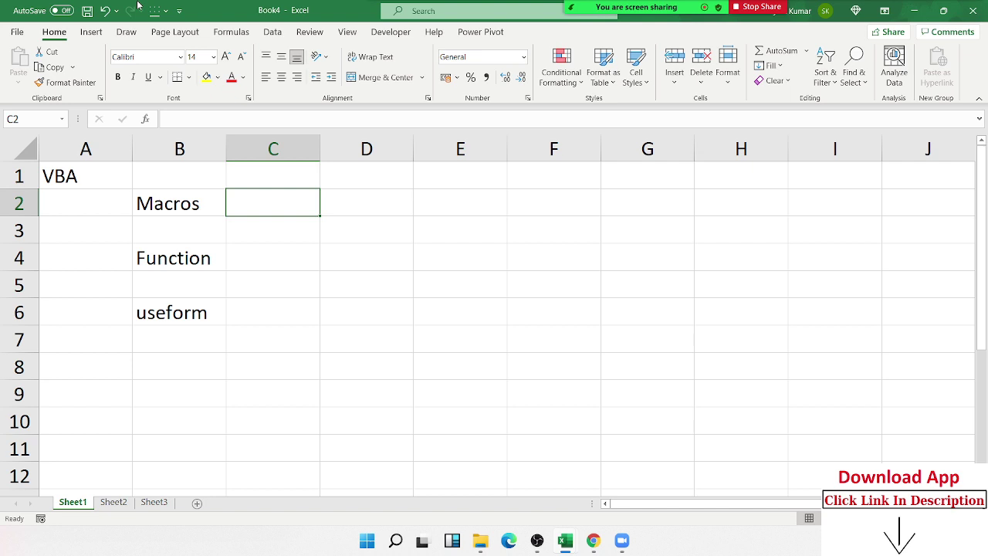
Open Macro Security from the Developer tab to reach Trust Center Macro Settings
left_click(386, 35)
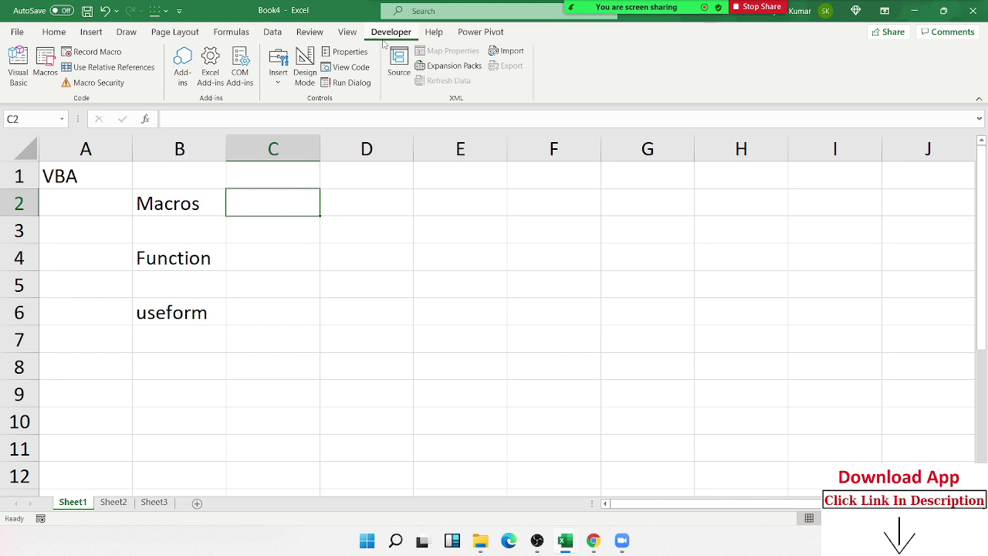
left_click(120, 85)
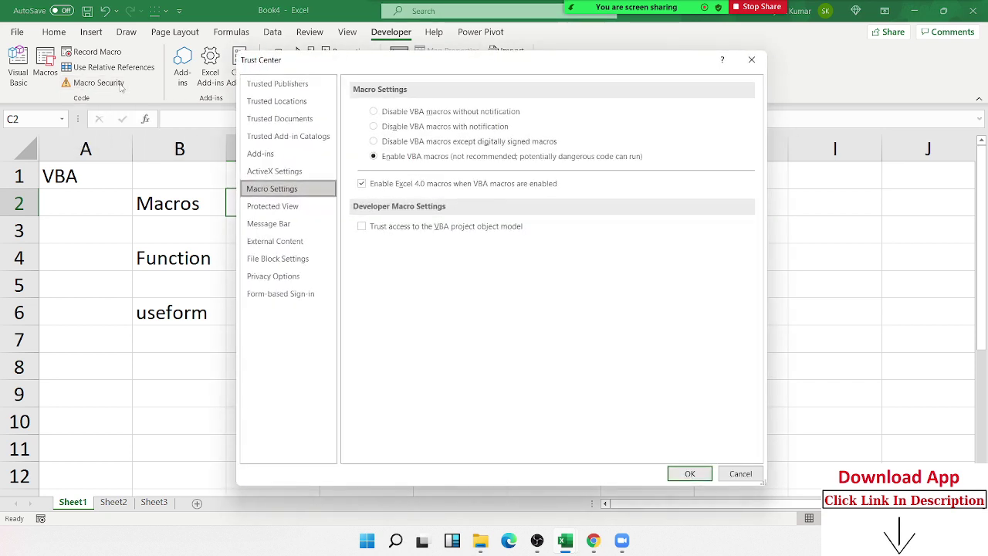
Choose 'Disable VBA macros with notification' in the Trust Center
left_click(373, 128)
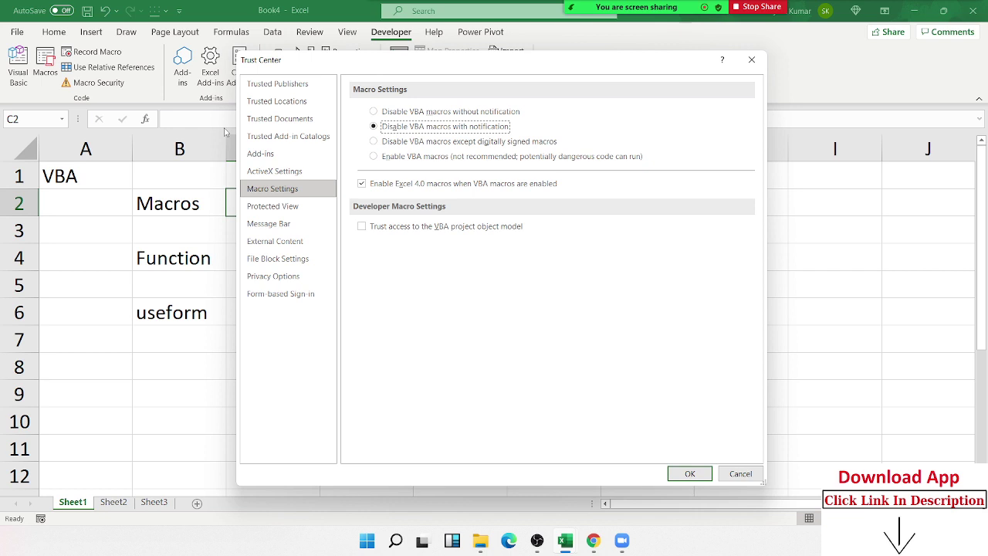
mouse_move(695, 8)
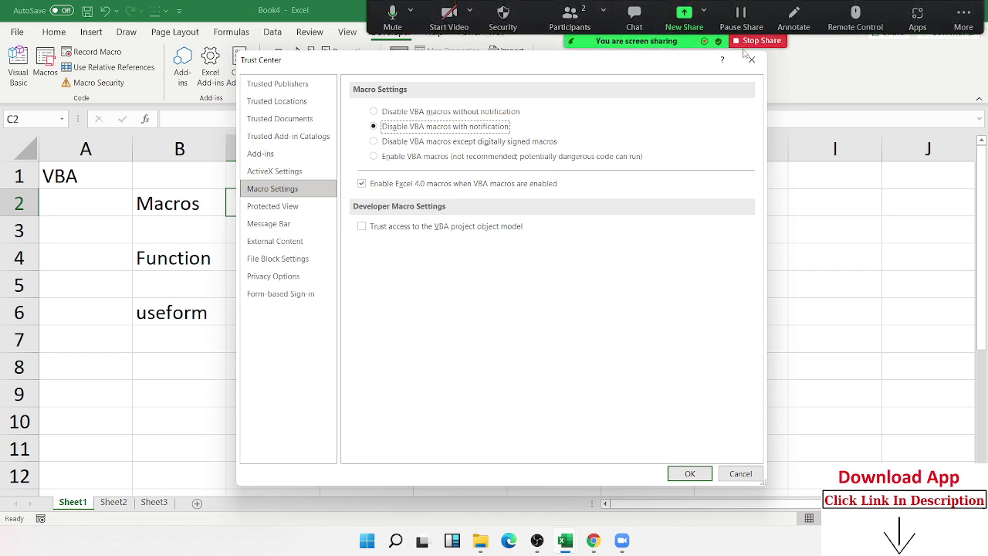
Keep the current Zoom share, disconnect the Wi-Fi network and connect to another one
left_click(685, 17)
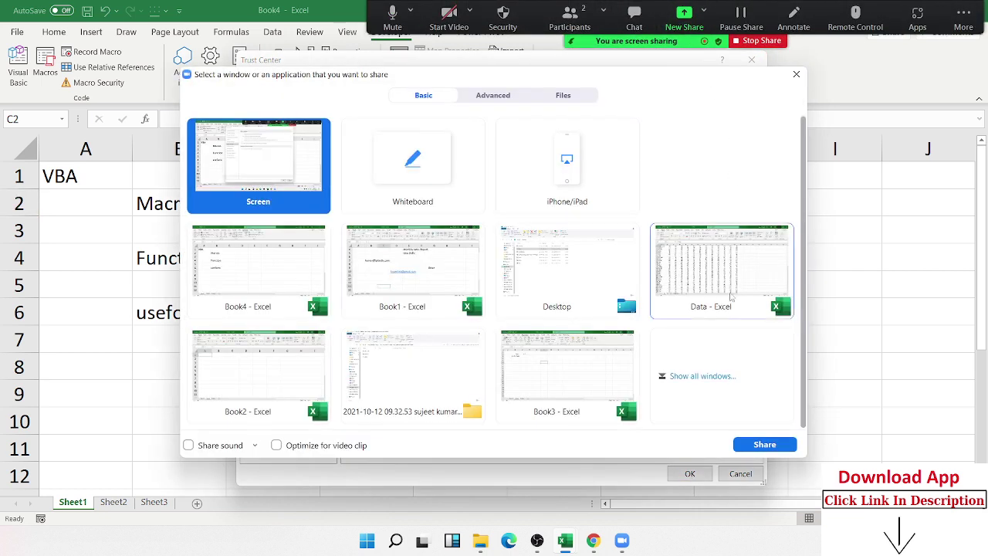
left_click(796, 75)
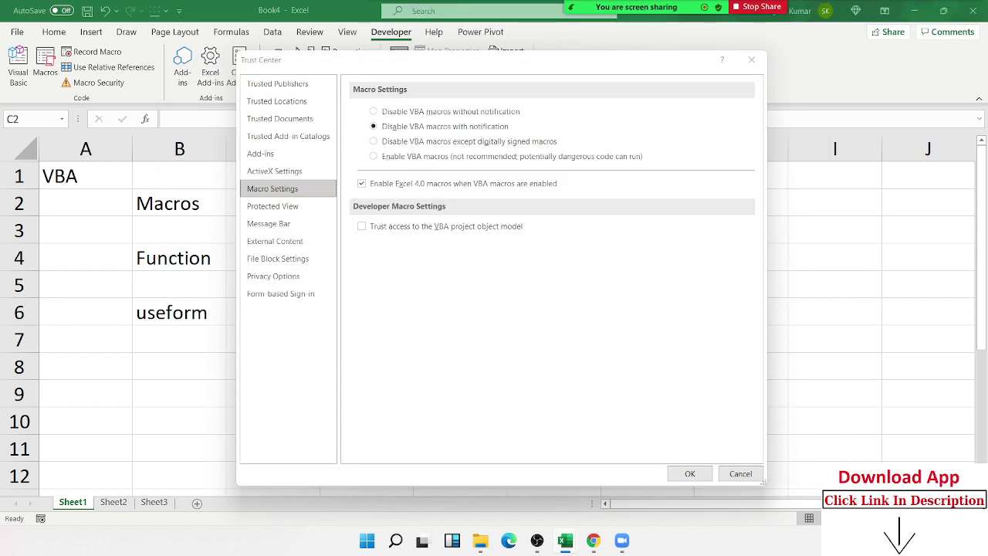
left_click(895, 540)
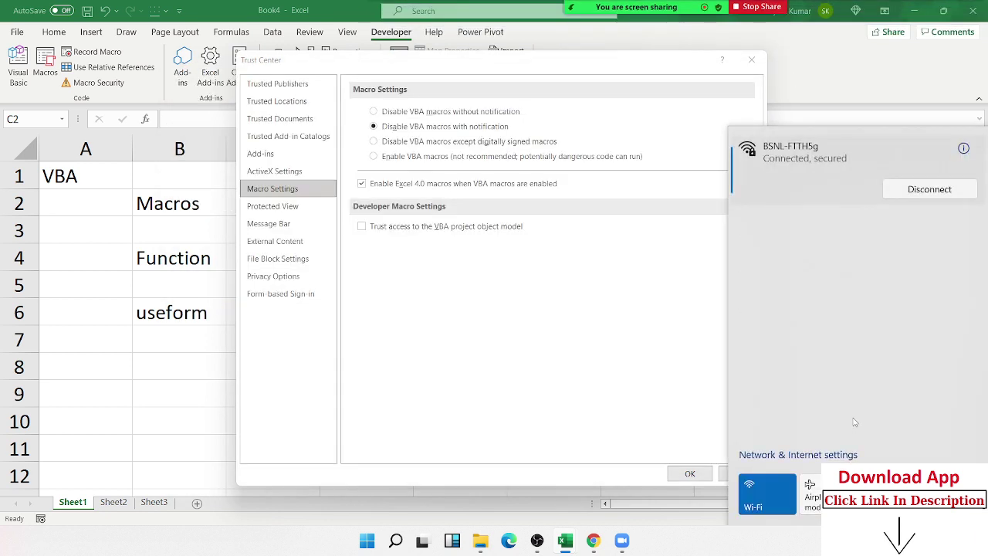
left_click(912, 197)
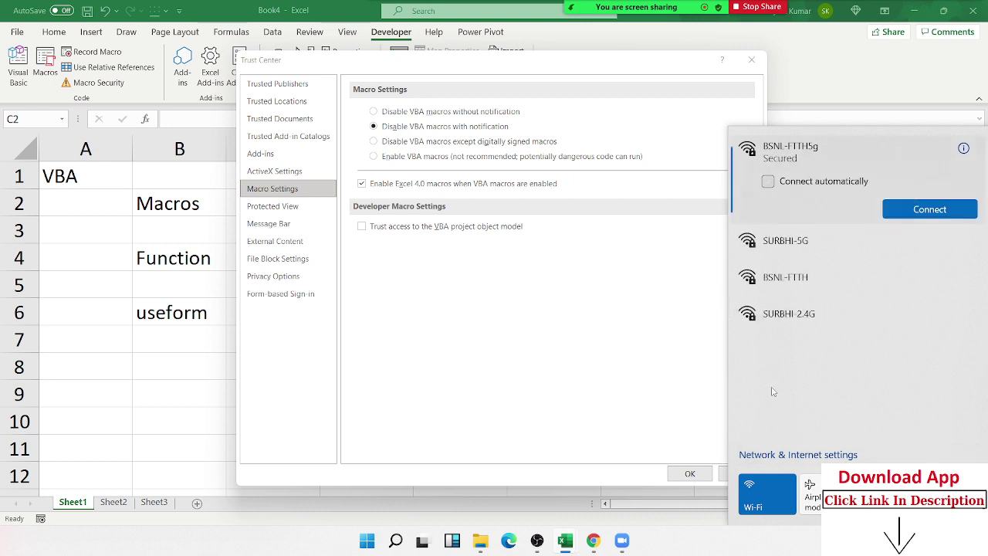
left_click(827, 264)
left_click(931, 246)
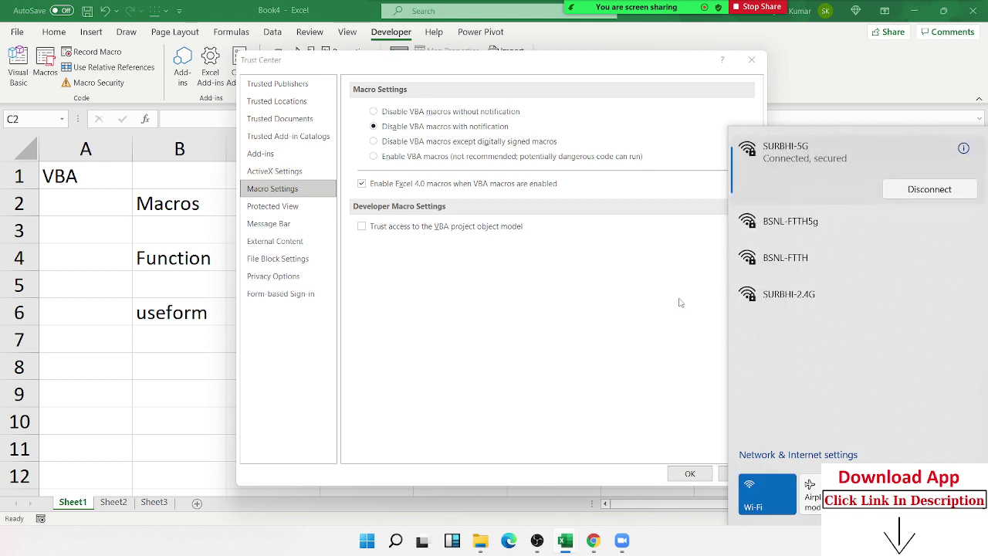
Dismiss the Wi-Fi list and show Zoom's Participants list over the Trust Center
left_click(641, 331)
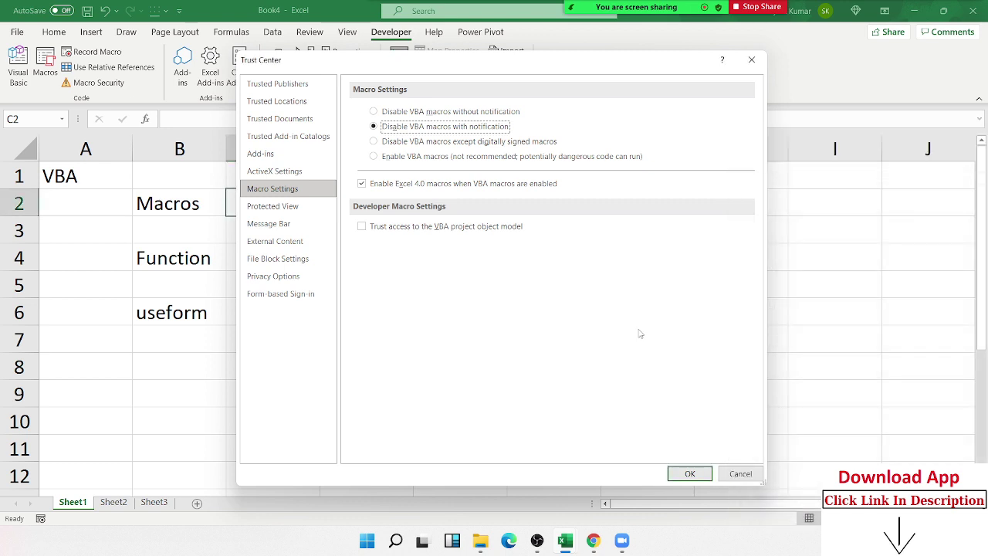
left_click(572, 23)
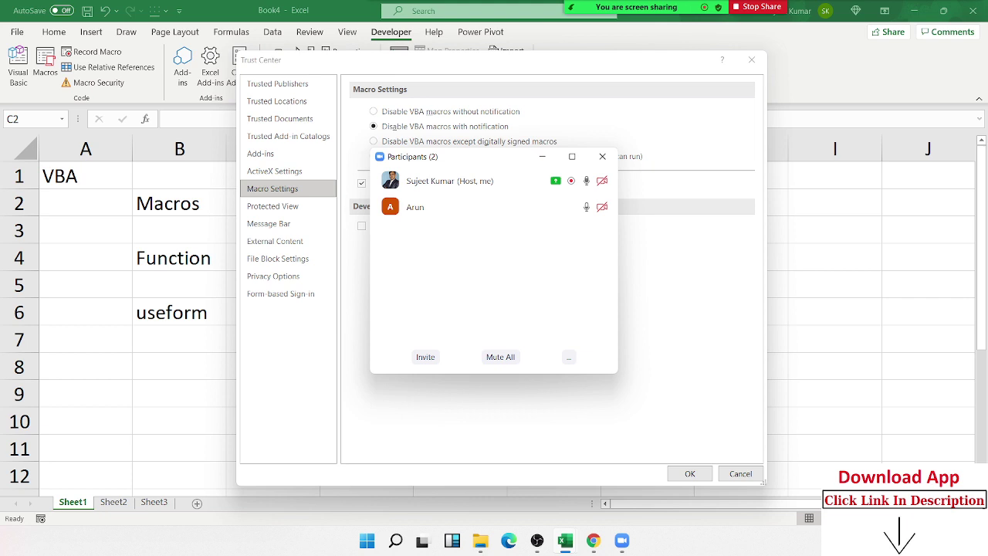
Check the volume and Wi-Fi flyouts, then close Zoom's Participants window to reveal Excel's Macro Settings
left_click(919, 541)
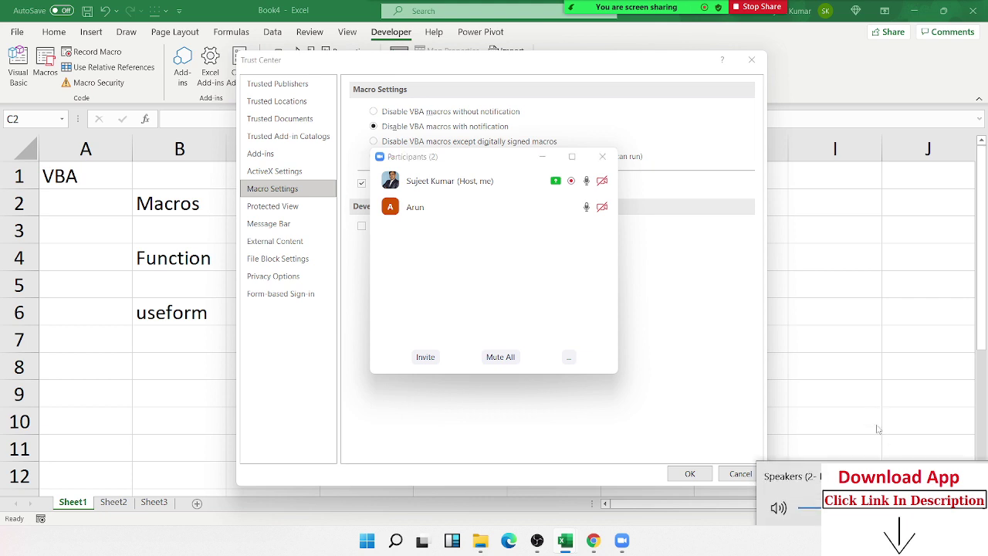
left_click(838, 305)
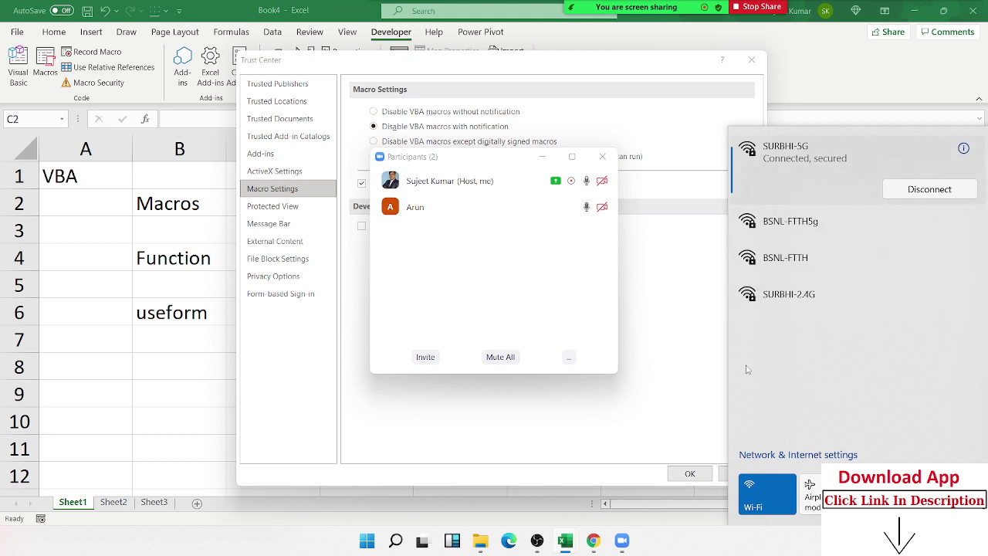
left_click(674, 377)
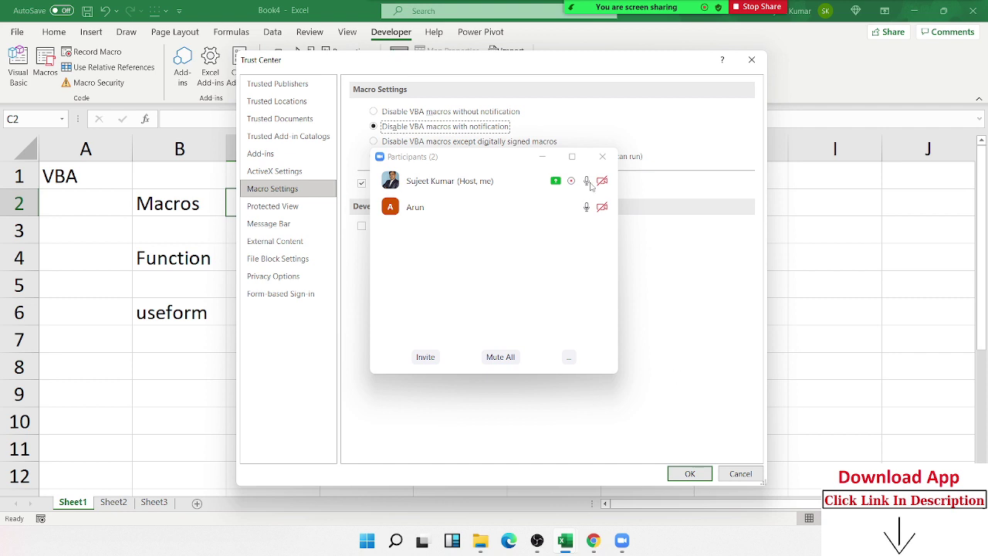
left_click(598, 160)
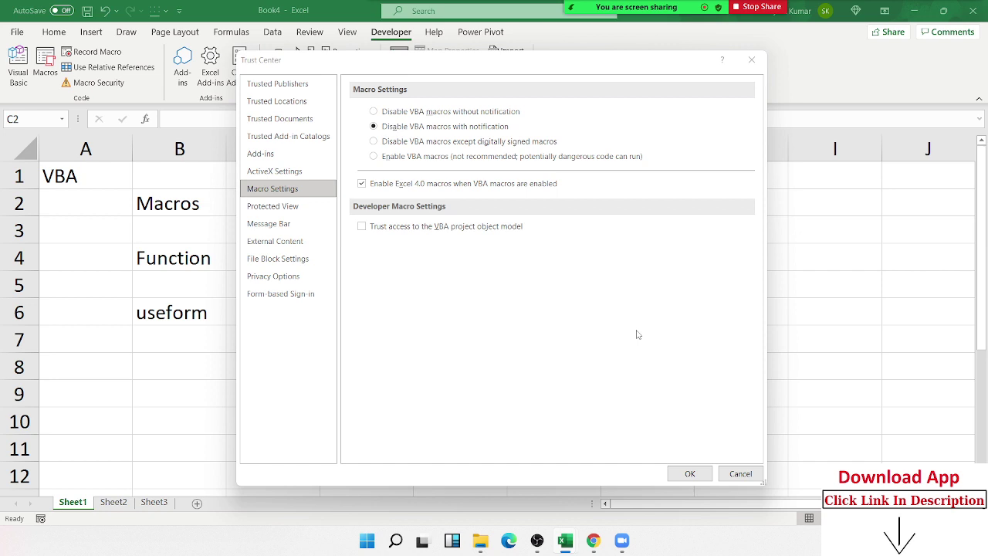
Close the Trust Center and enter Fri-Sat in cell E2 of the Macros row
left_click(762, 66)
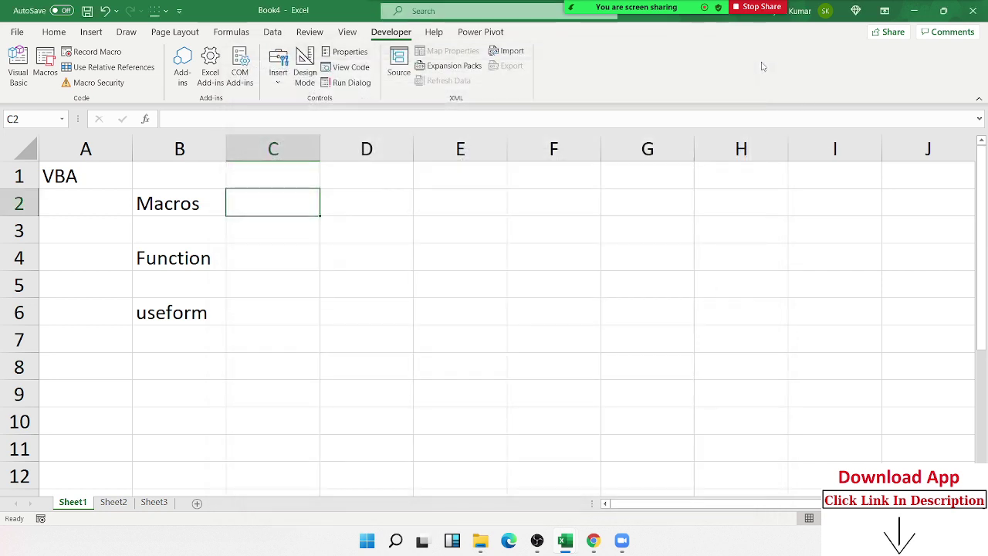
left_click(414, 256)
left_click(407, 206)
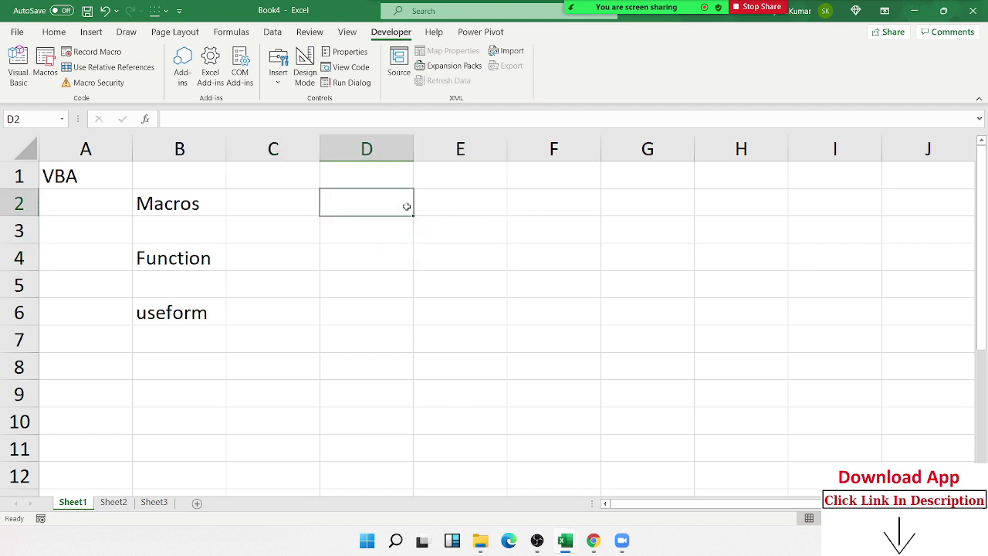
left_click(448, 208)
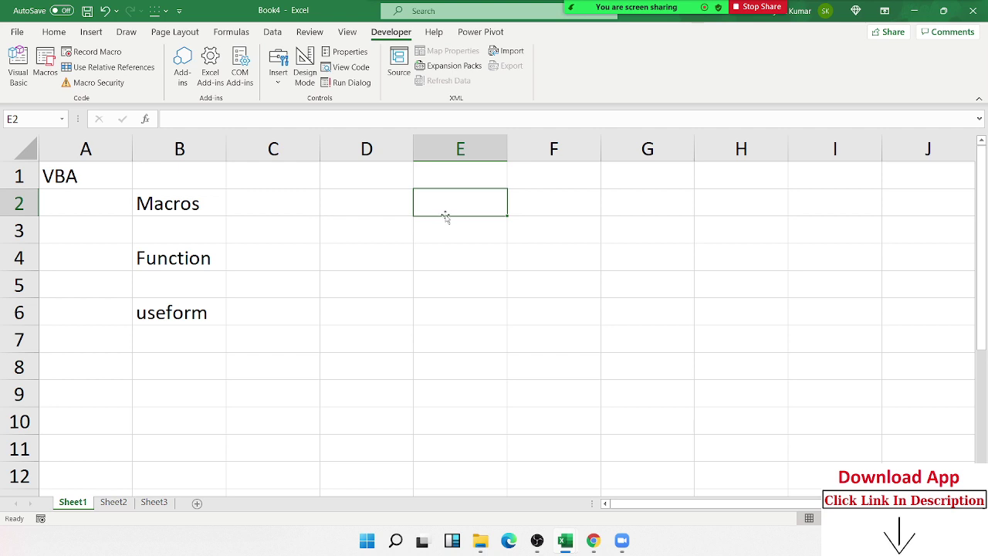
type("Fri-")
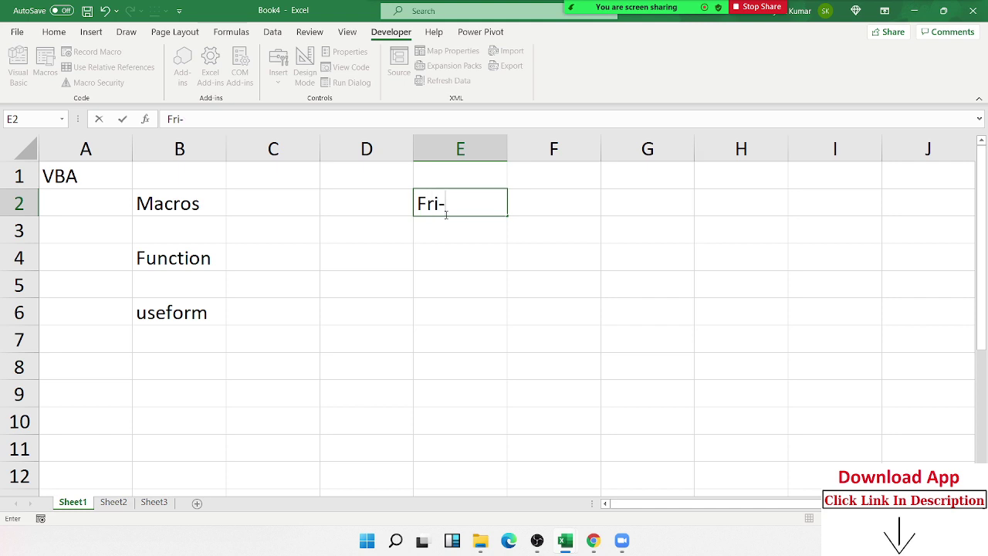
type("SAt")
key("BackSpace")
key("BackSpace")
type("at")
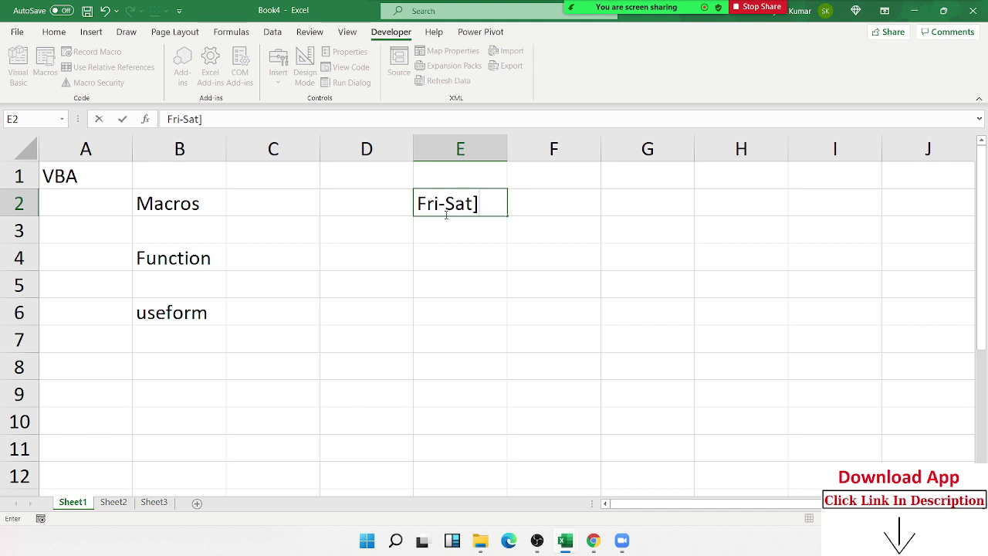
key("Return")
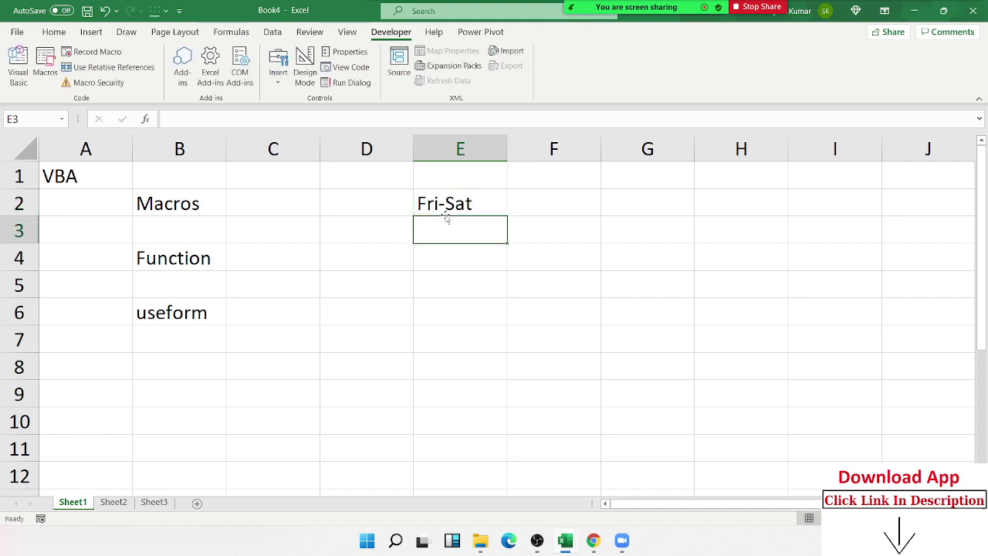
Begin entering the range Mon -SAt in cell F2 next to Fri-Sat
left_click(445, 214)
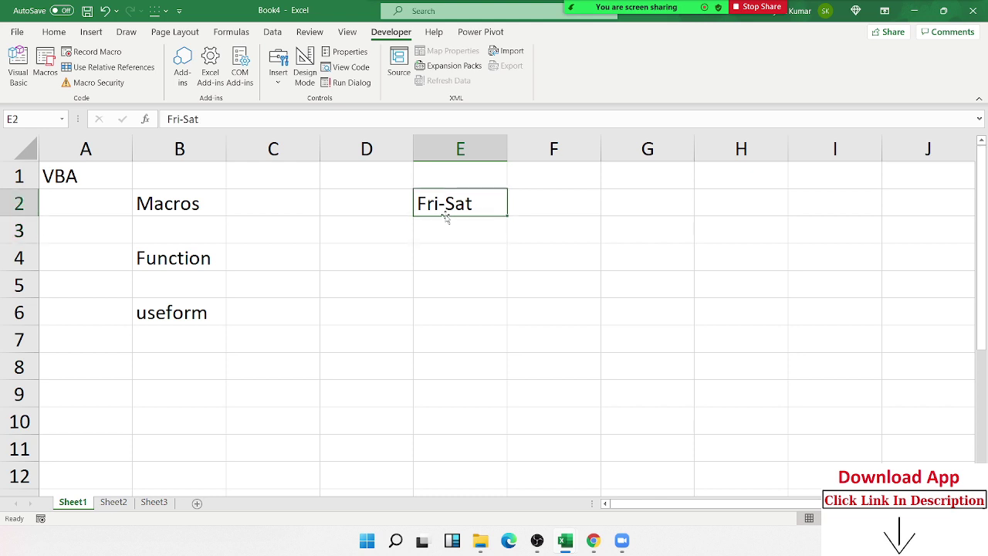
key("Right")
type("Mon ")
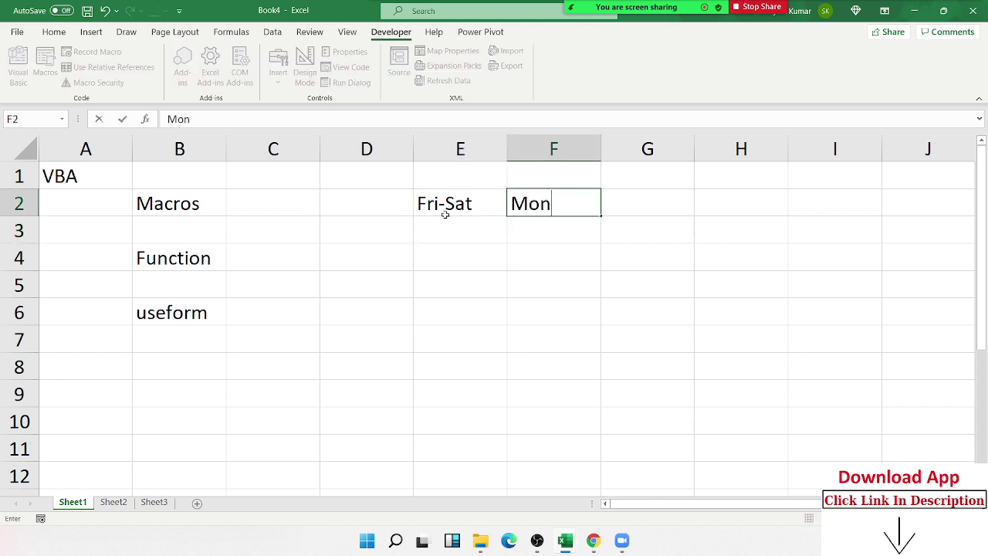
type("-SAt")
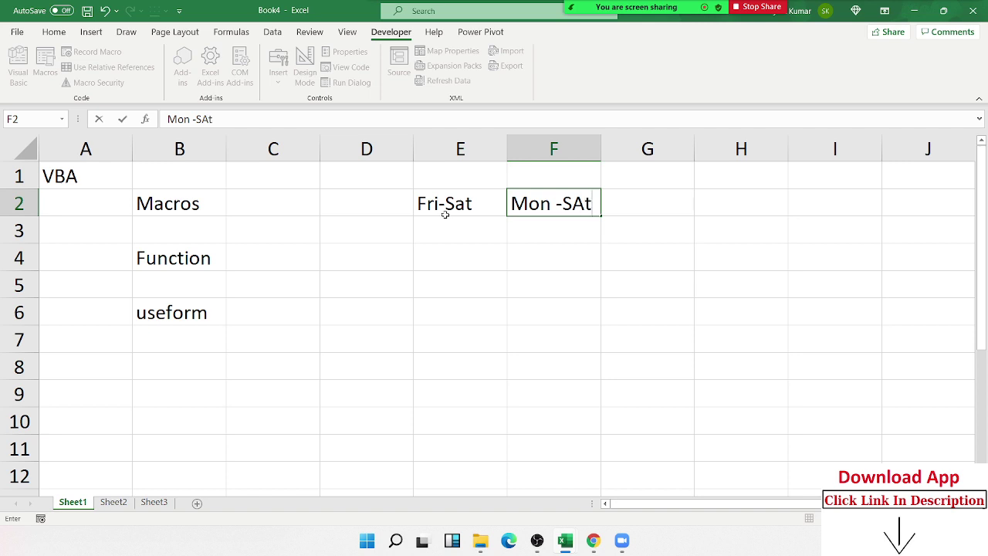